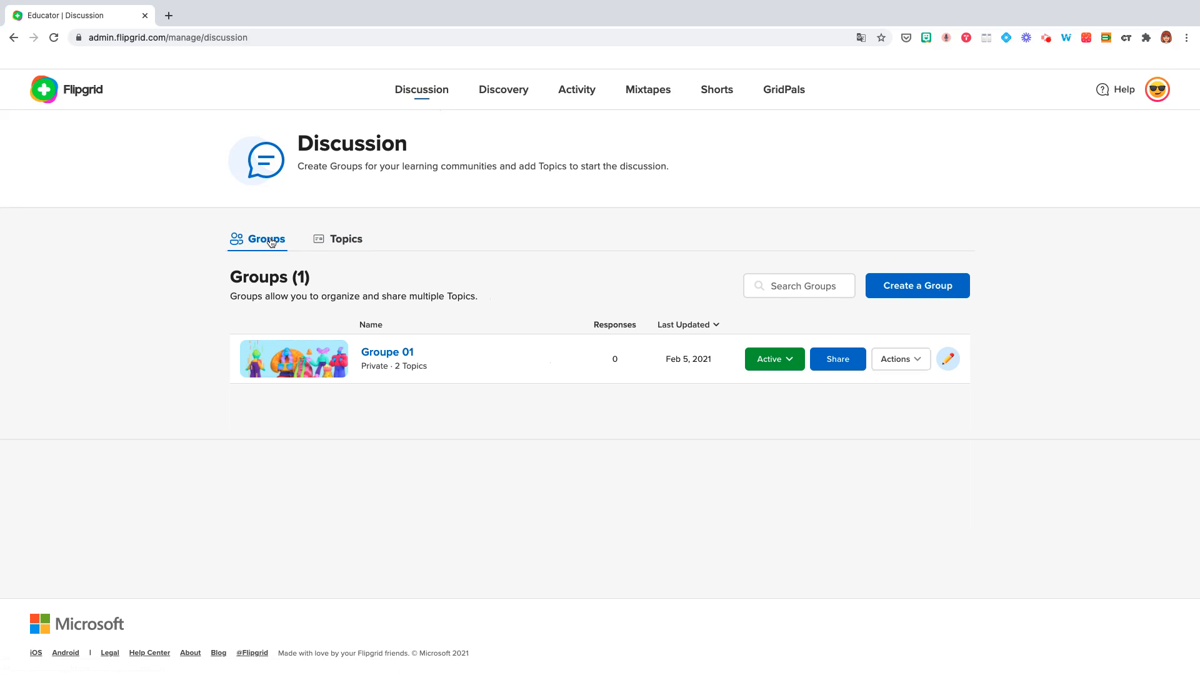
Start a new topic titled "Test" and enter "fdgtegdvbvdryrdgrgdf" as its prompt
left_click(331, 244)
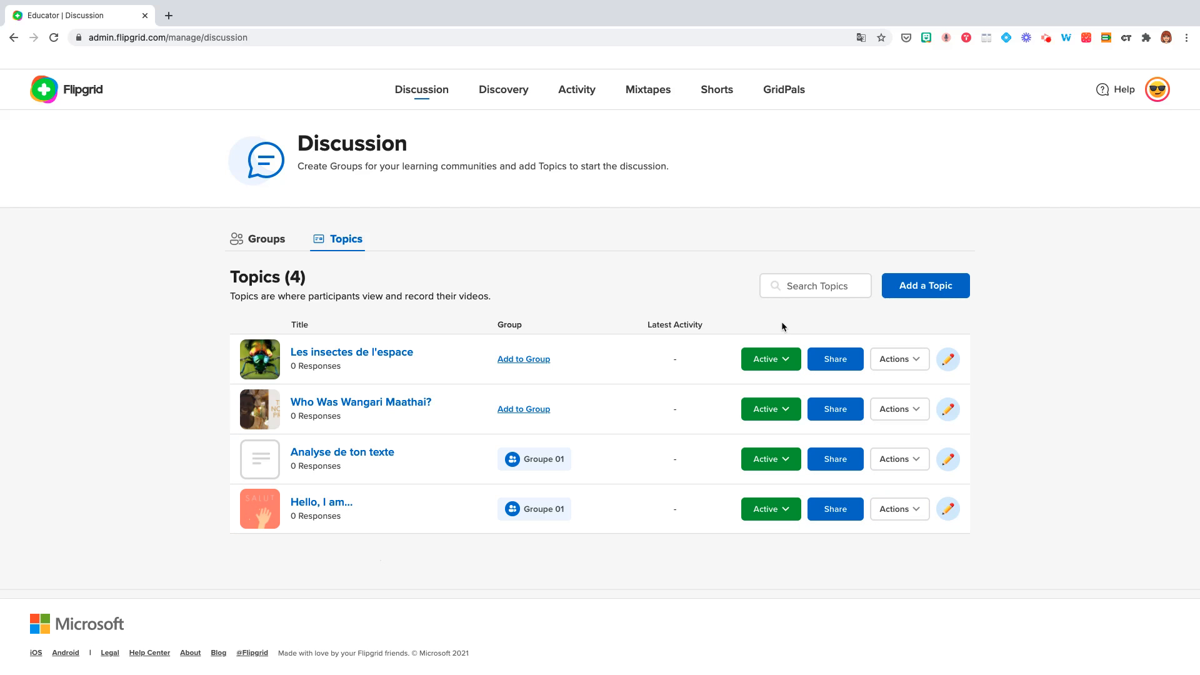
left_click(930, 290)
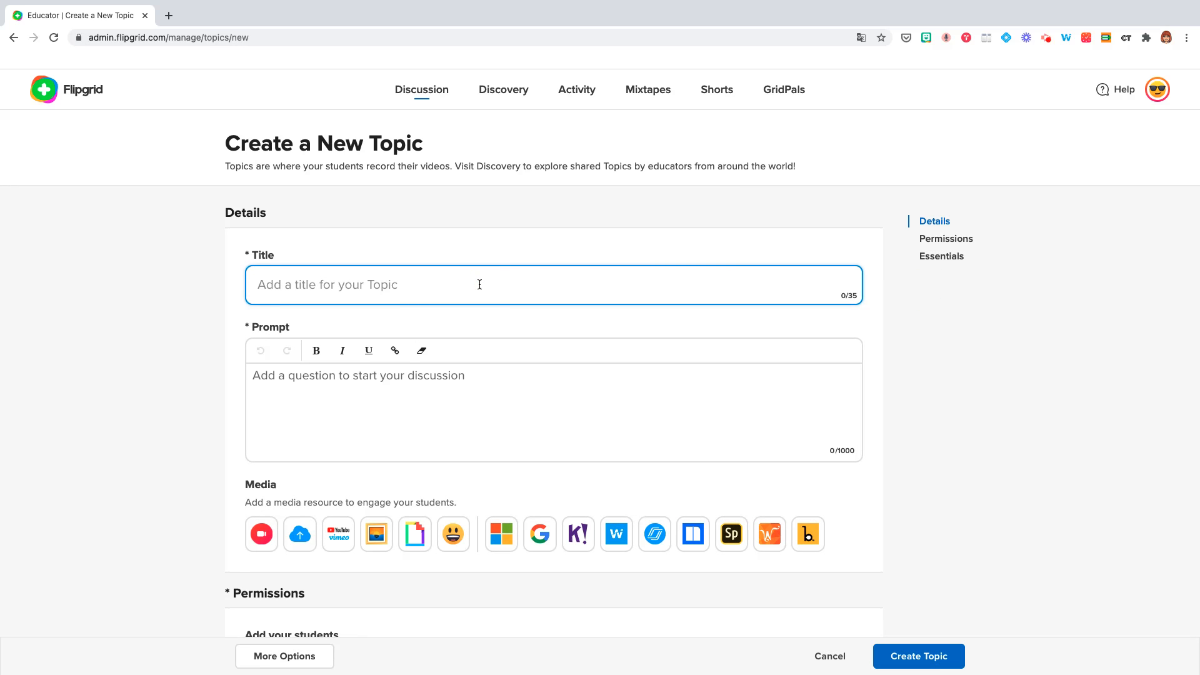
type("Test")
left_click(282, 380)
type("fdgtegdv")
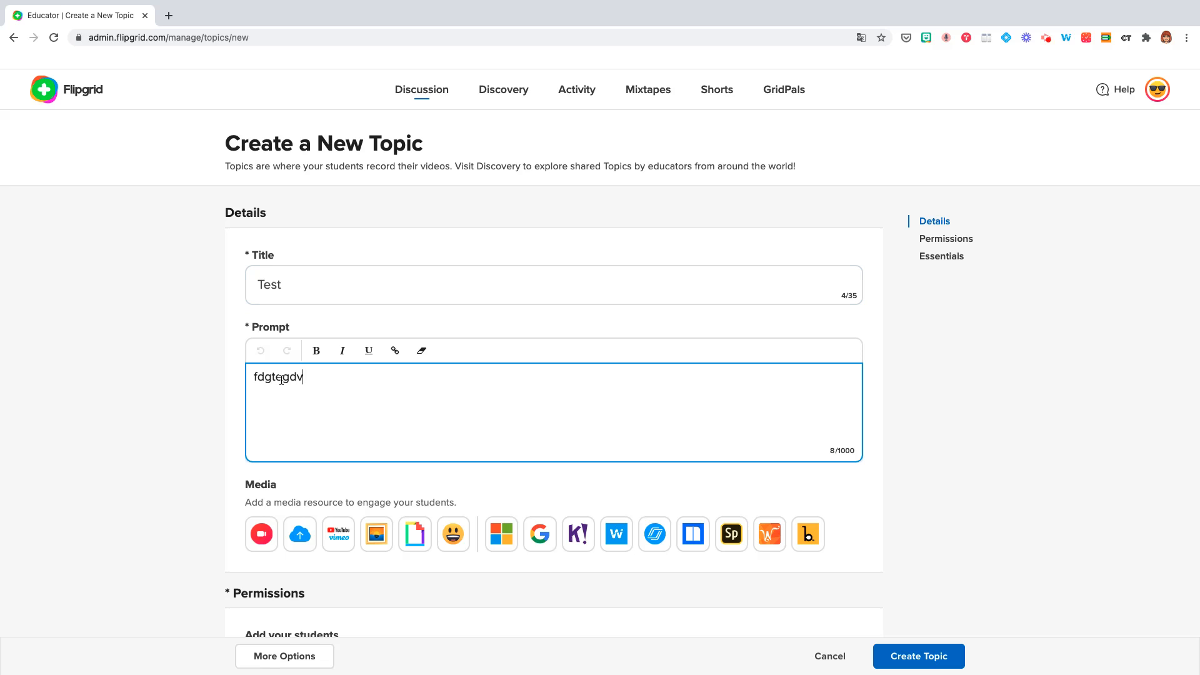
type("bvdryrdgrgdf")
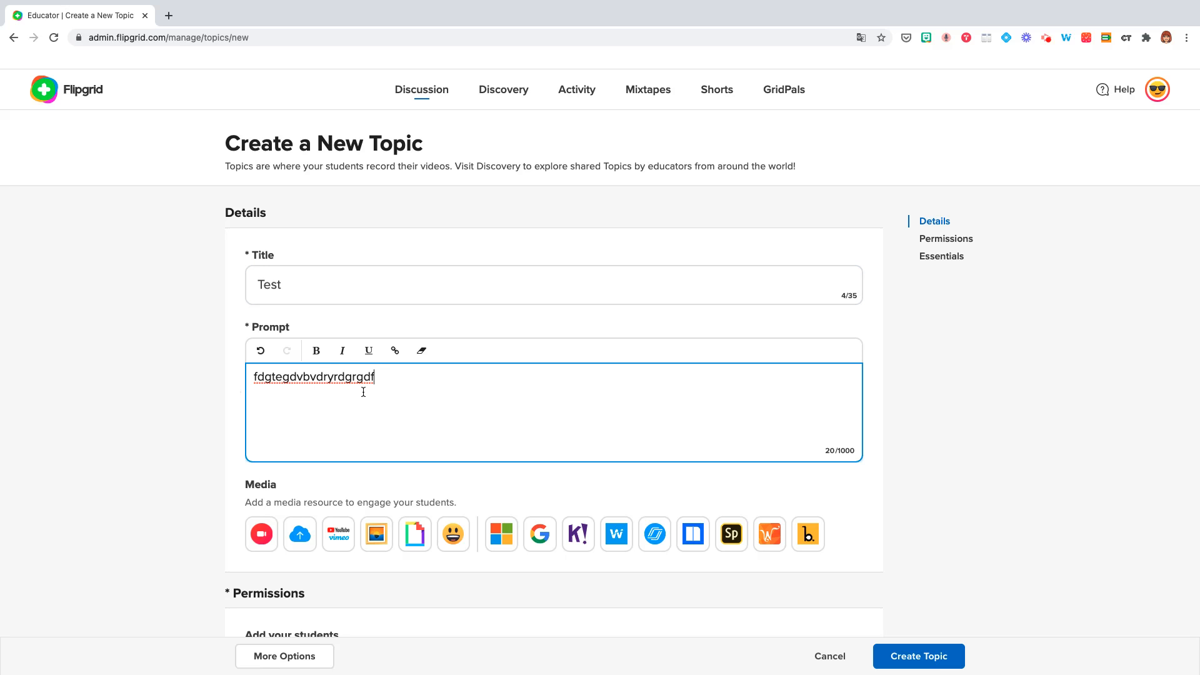
Set the topic's student access to Student Email and add the suggested school email address
scroll(363, 392, "down", 2)
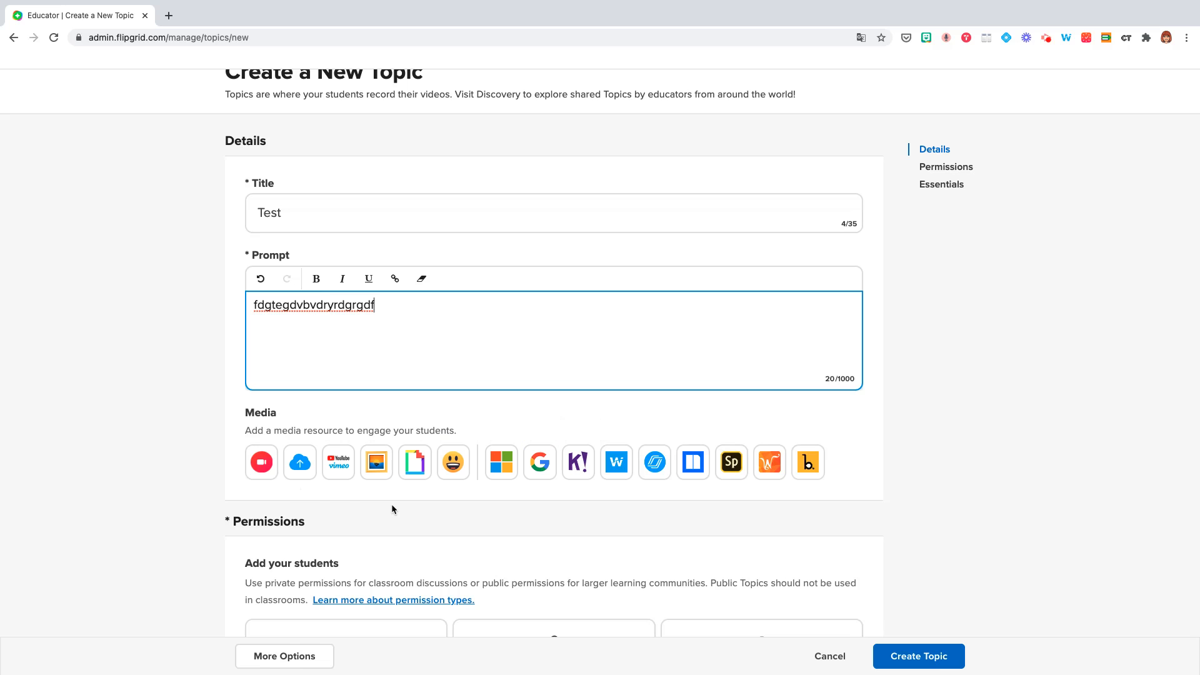
scroll(392, 507, "down", 4)
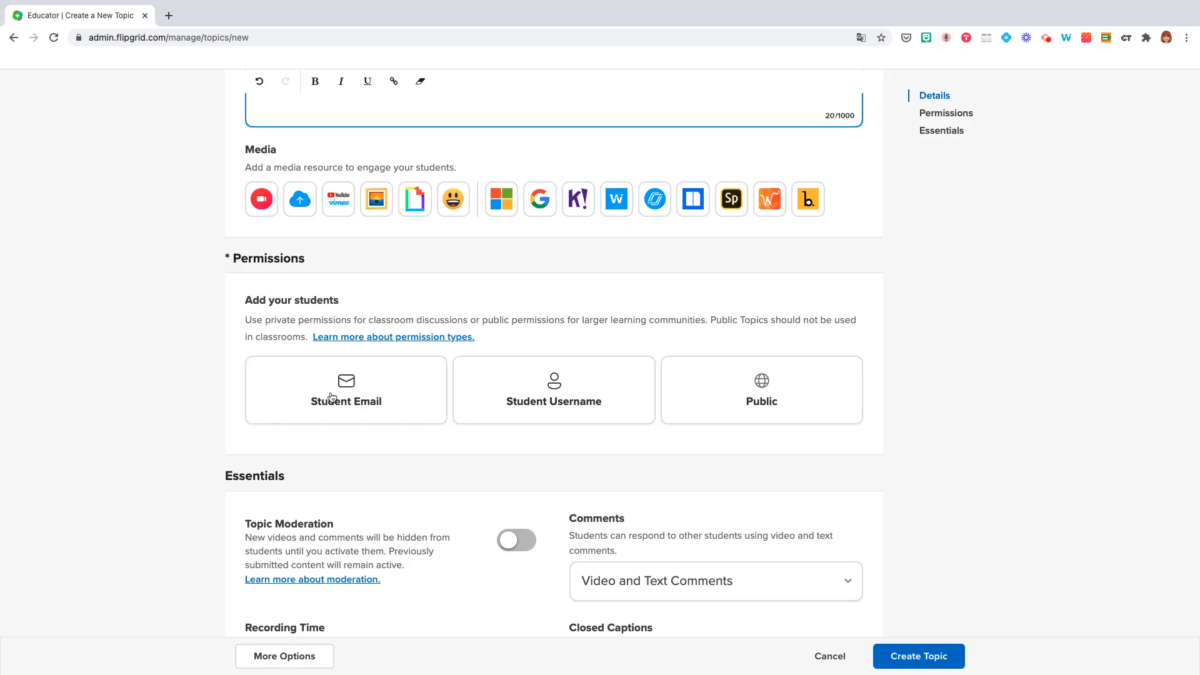
left_click(412, 390)
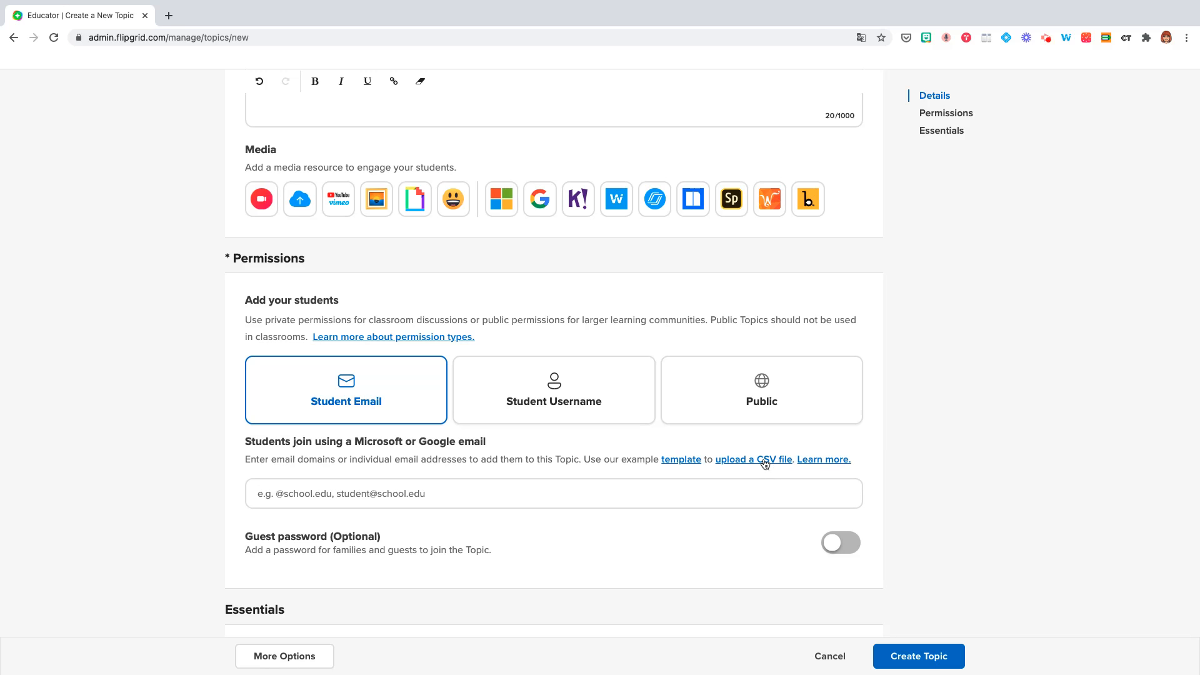
left_click(336, 500)
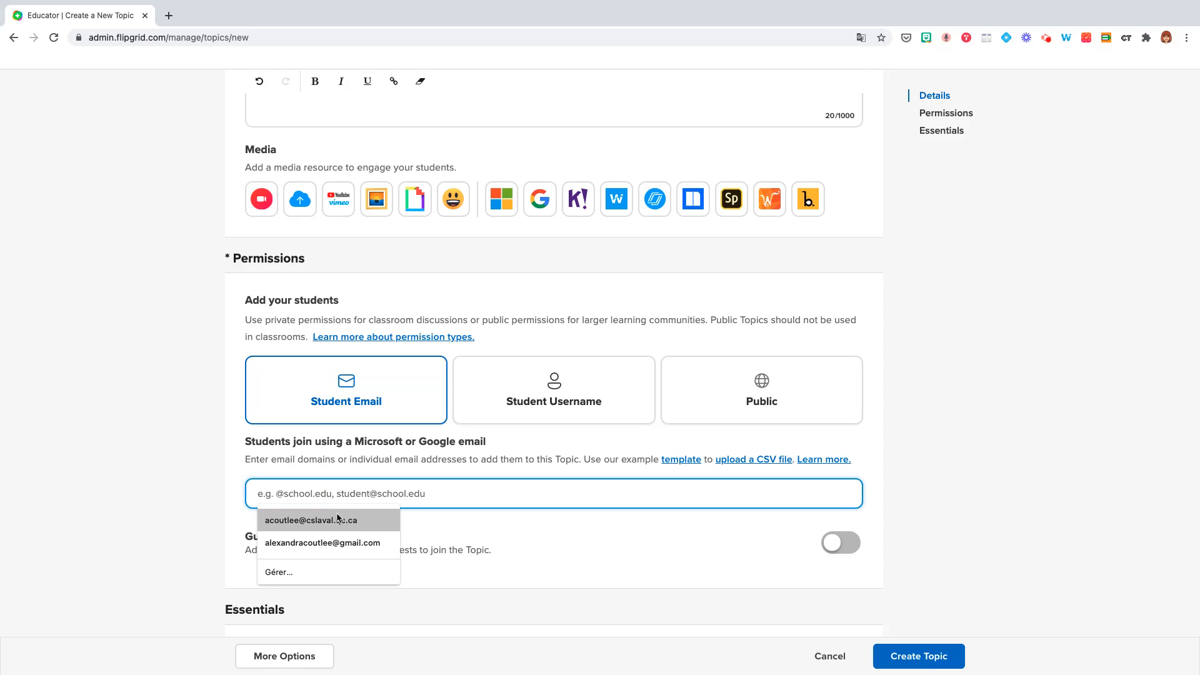
left_click(336, 516)
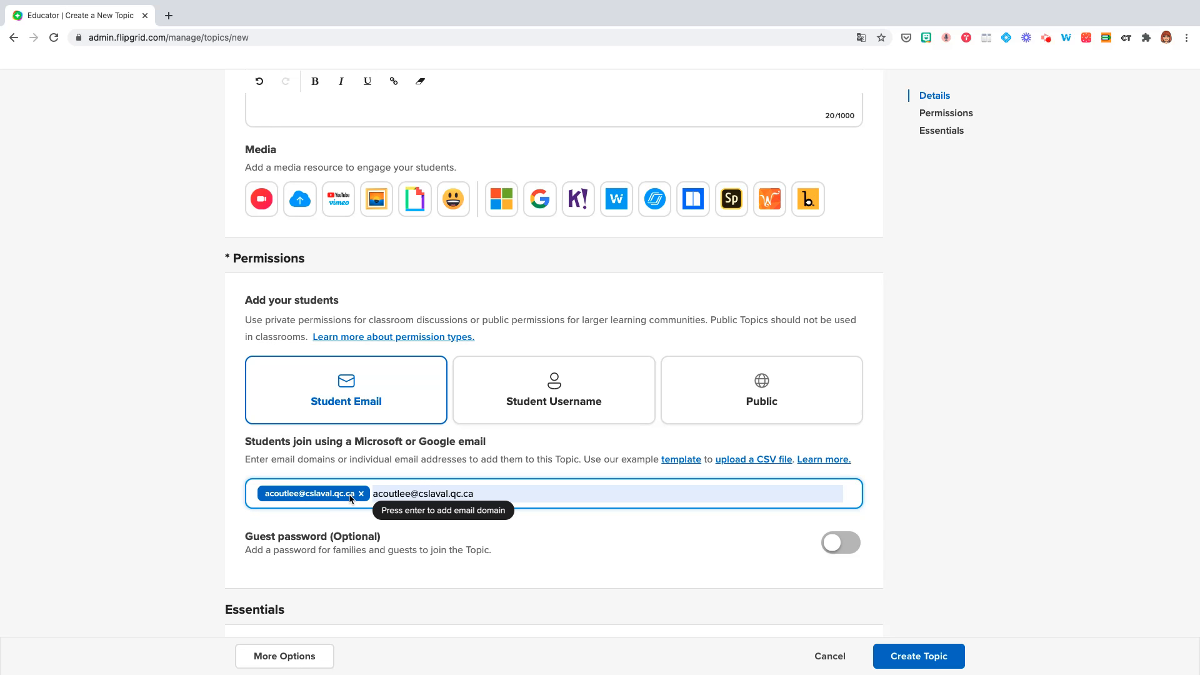
Remove the name part from the second email entry so only its domain is left, and select that domain
left_click(408, 494)
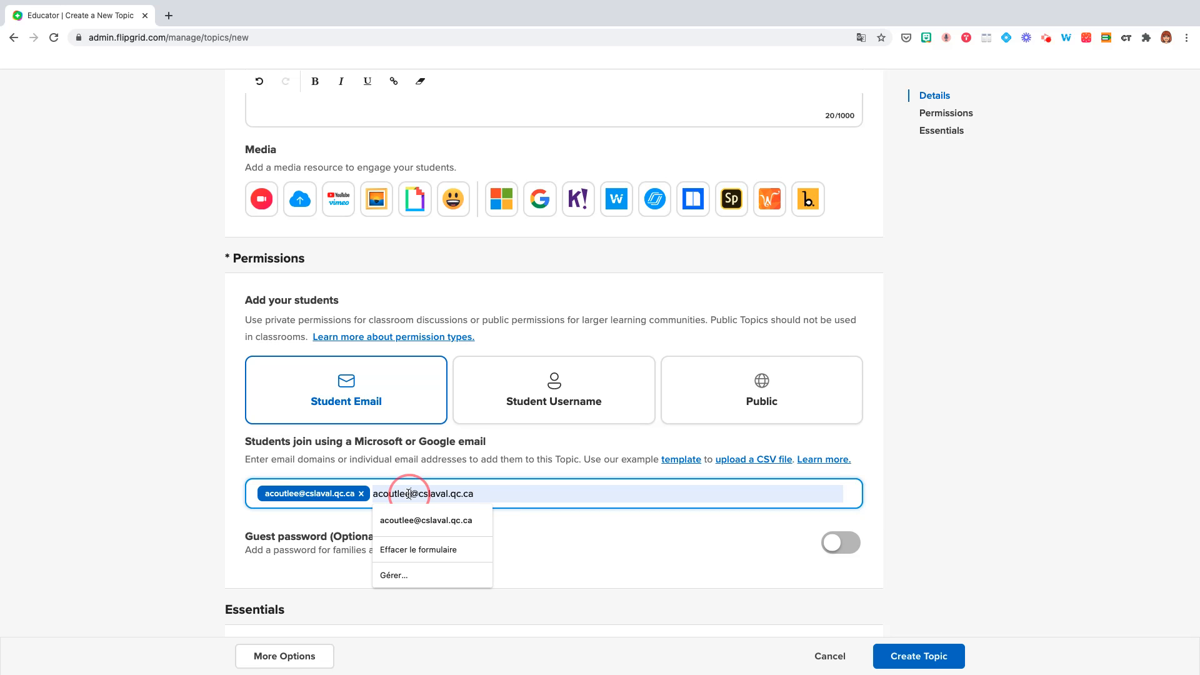
left_click_drag(408, 494, 369, 495)
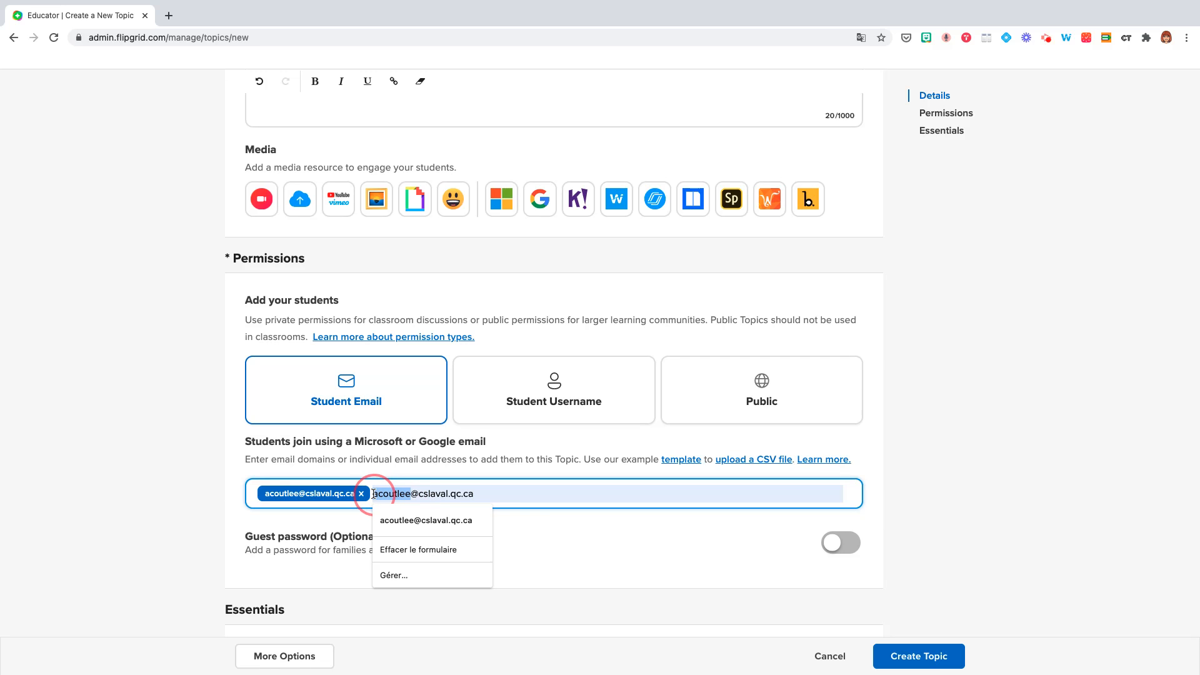
key("BackSpace")
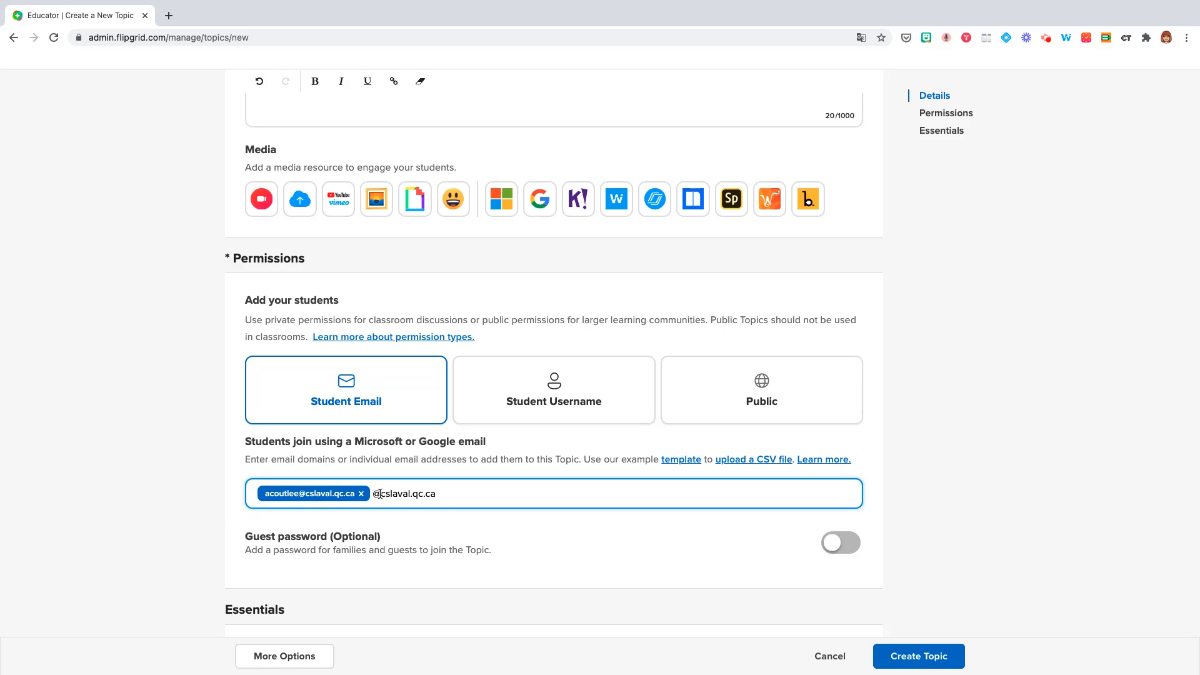
left_click_drag(380, 494, 445, 494)
Try Student Username as the student access type, set it to Public, and review the notes on public permissions
left_click(541, 420)
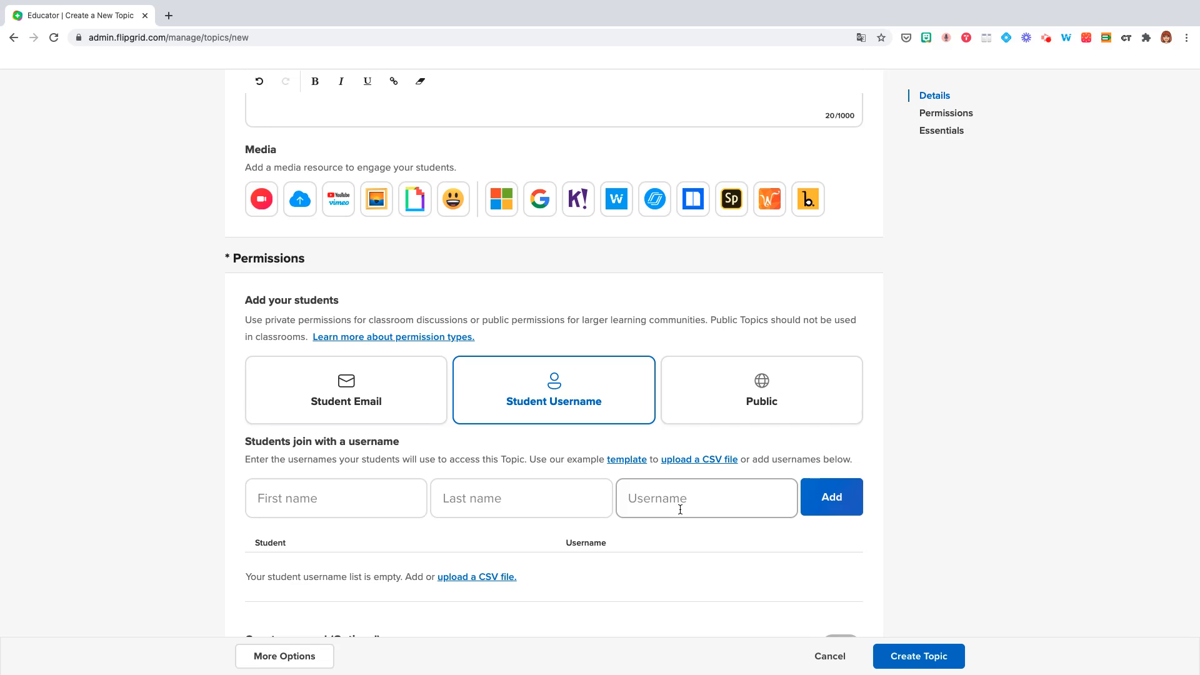
scroll(680, 509, "down", 1)
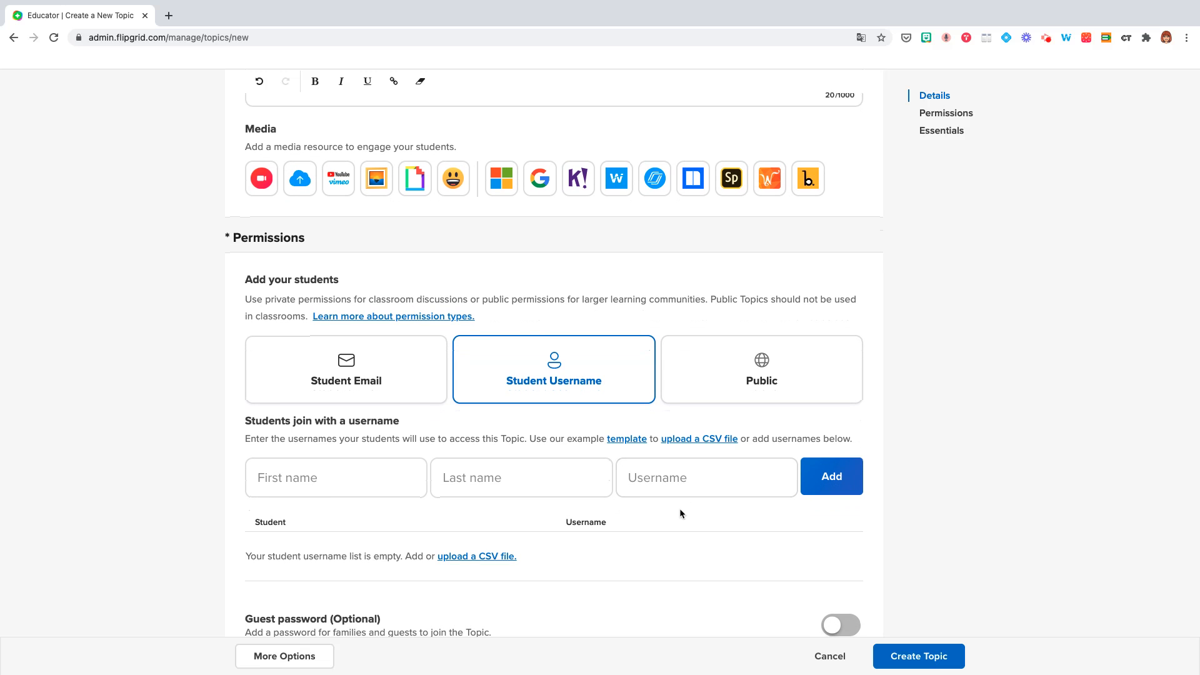
left_click(751, 375)
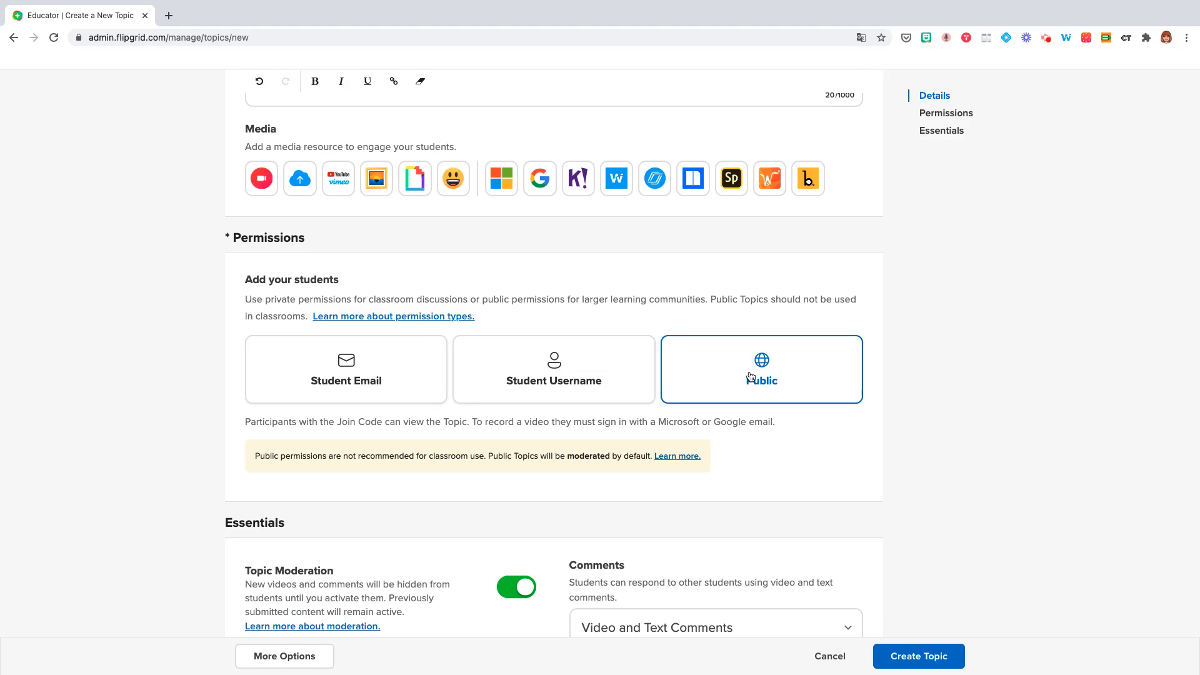
left_click_drag(658, 424, 770, 425)
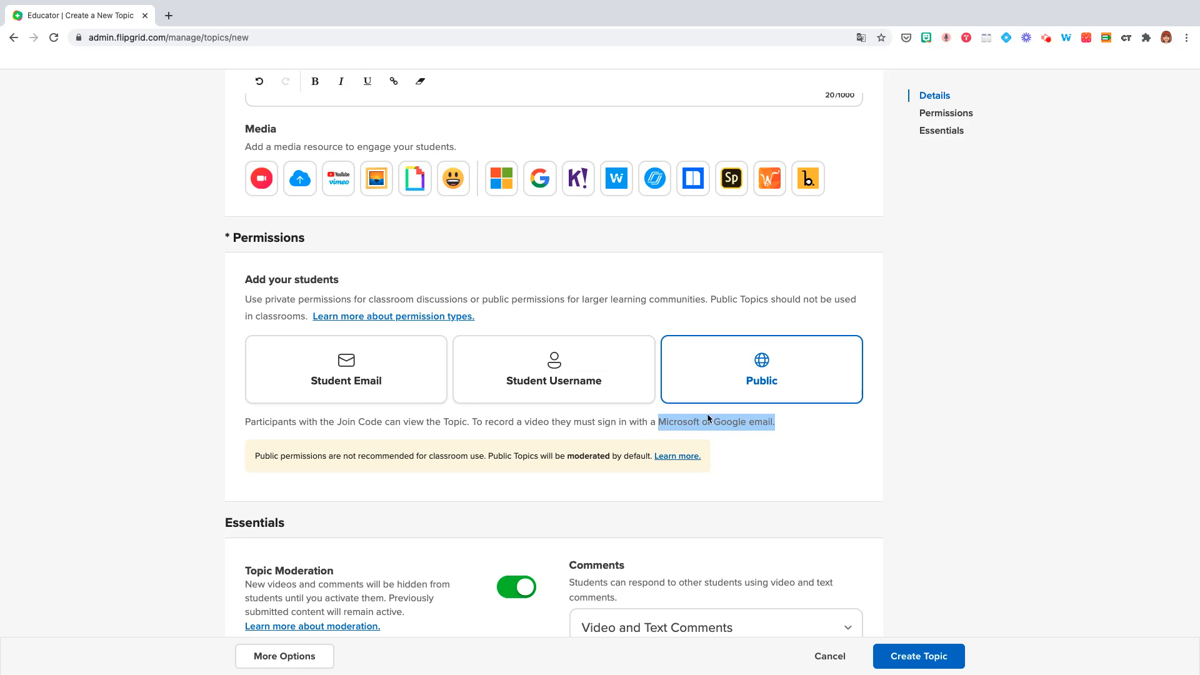
left_click_drag(256, 458, 647, 463)
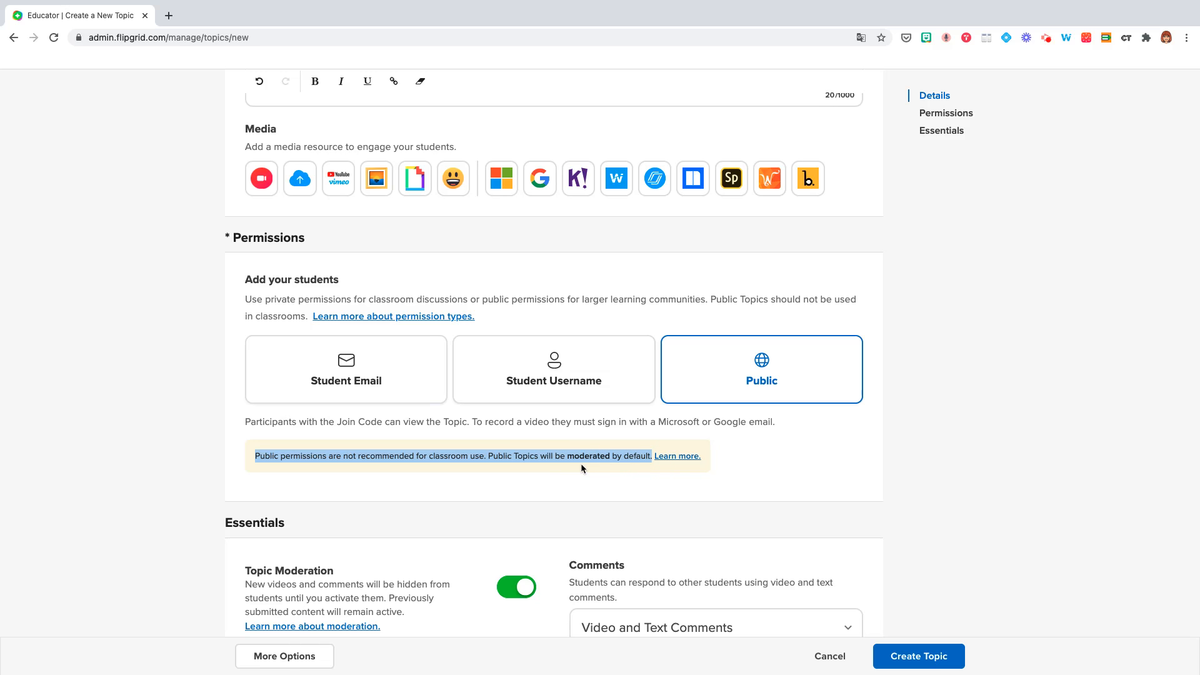
Turn topic moderation off and back on in the Essentials settings
scroll(581, 466, "down", 4)
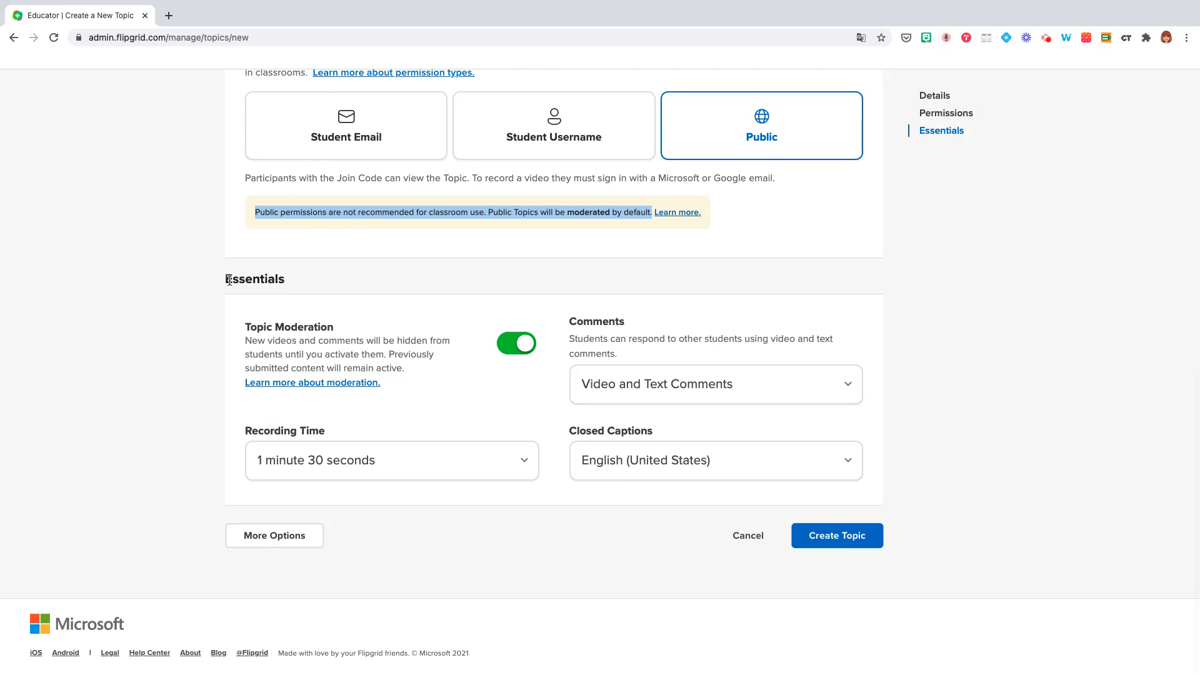
left_click_drag(226, 279, 282, 283)
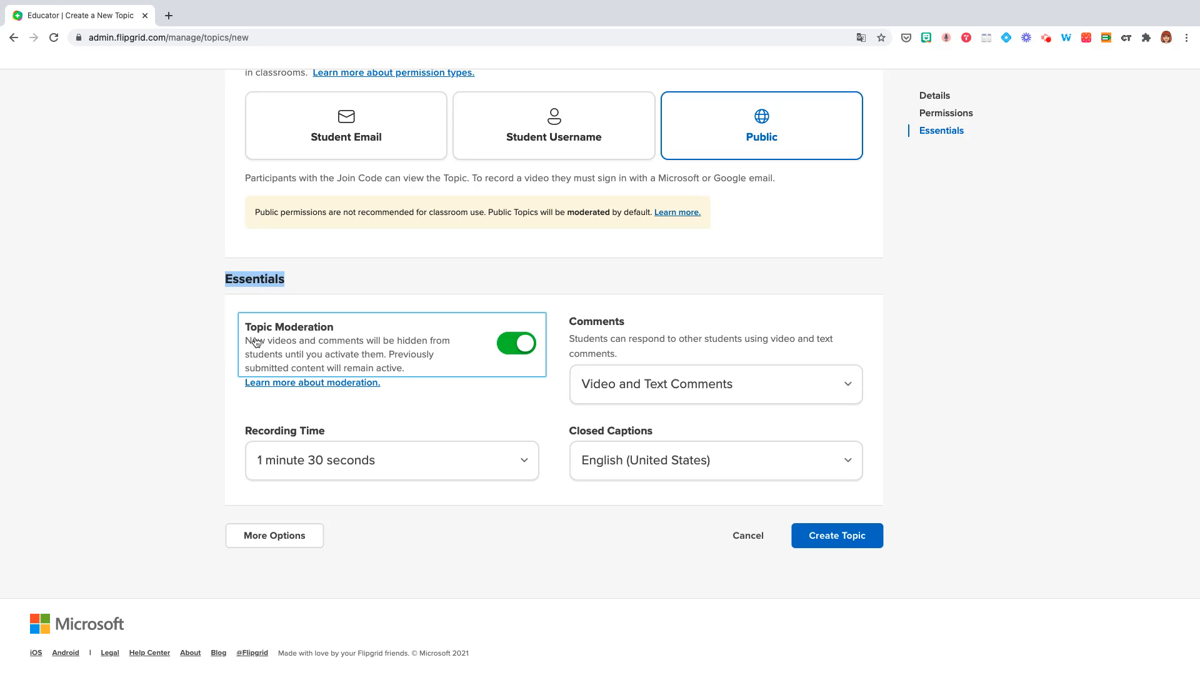
left_click(517, 345)
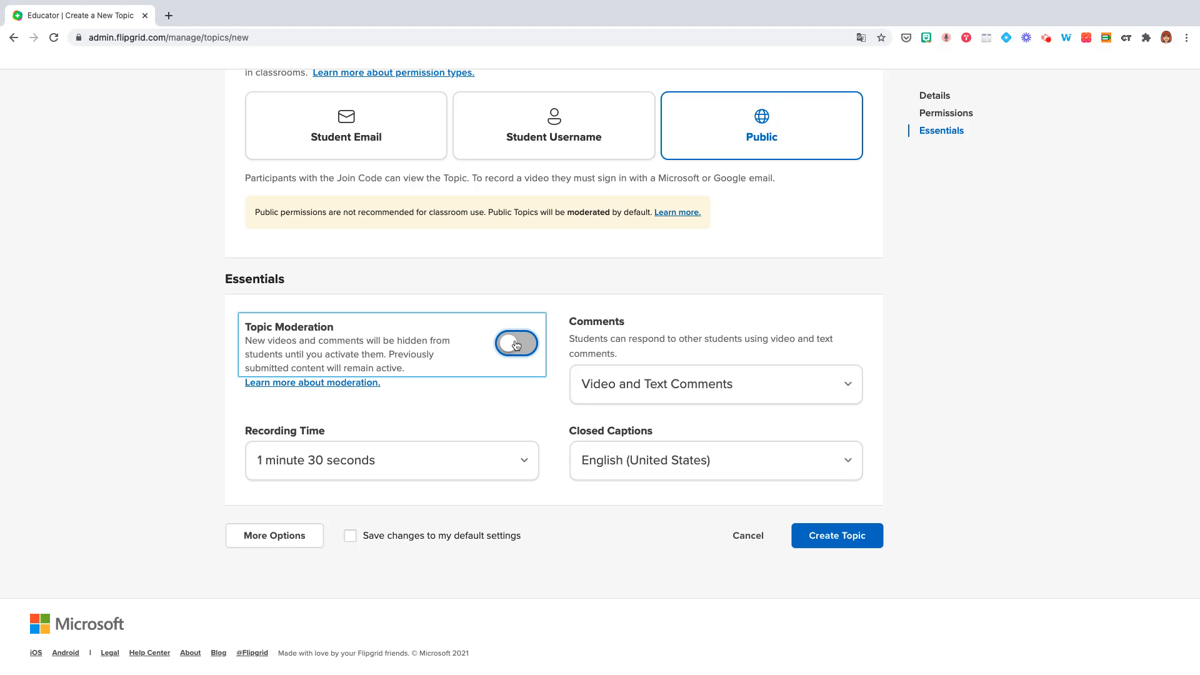
left_click(517, 345)
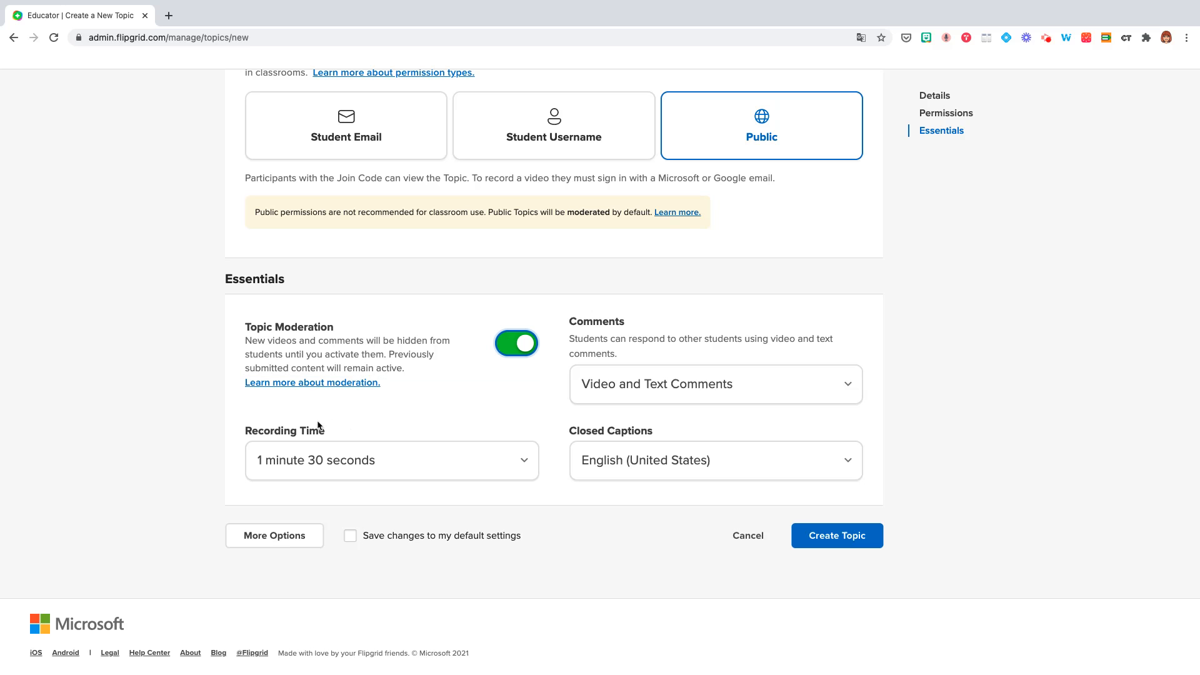
Review the available recording time limits up to 10 minutes, keeping the selected one
left_click_drag(246, 425, 332, 429)
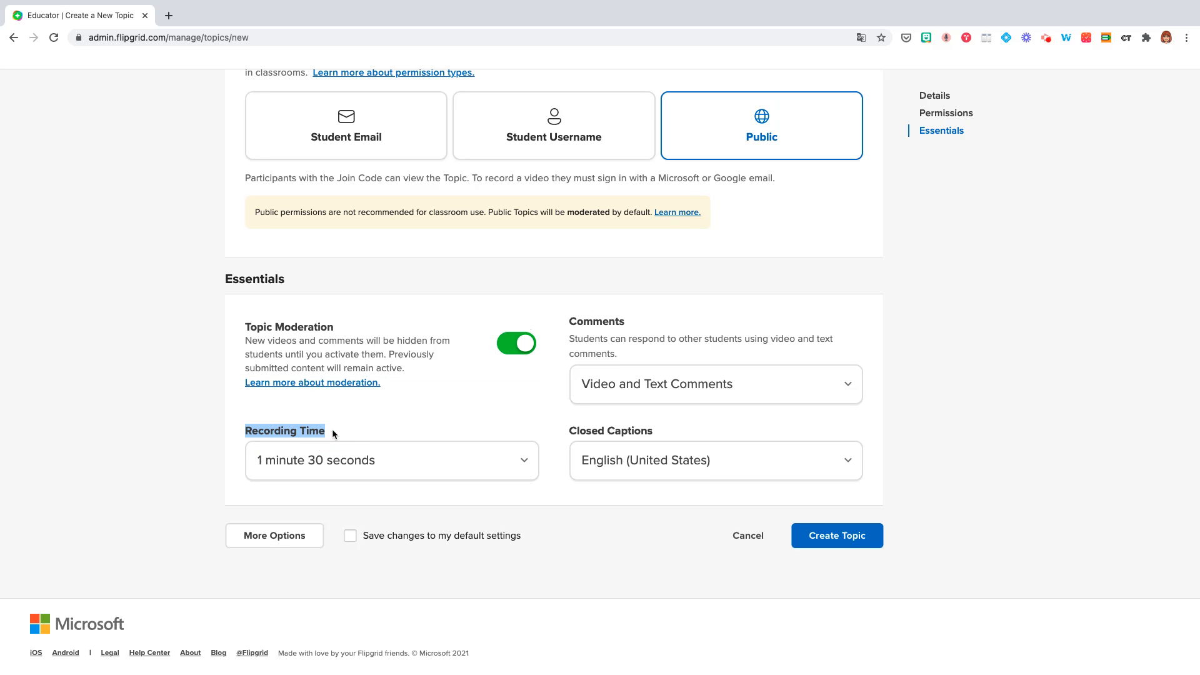
left_click(525, 456)
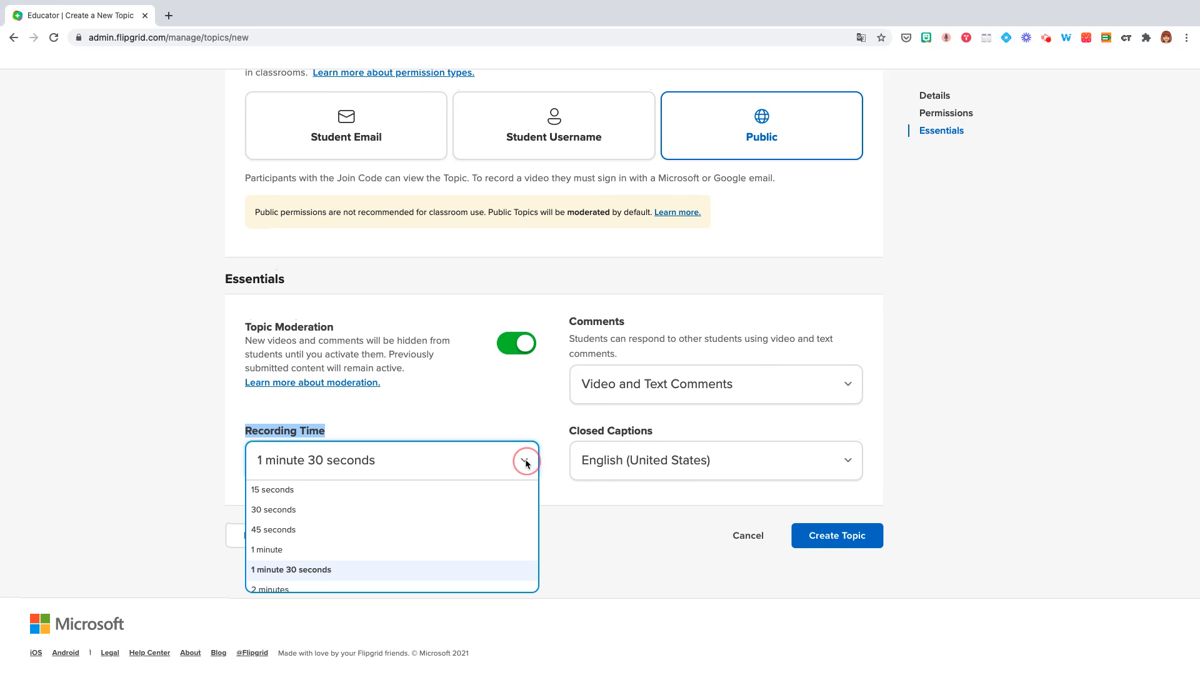
scroll(421, 519, "down", 3)
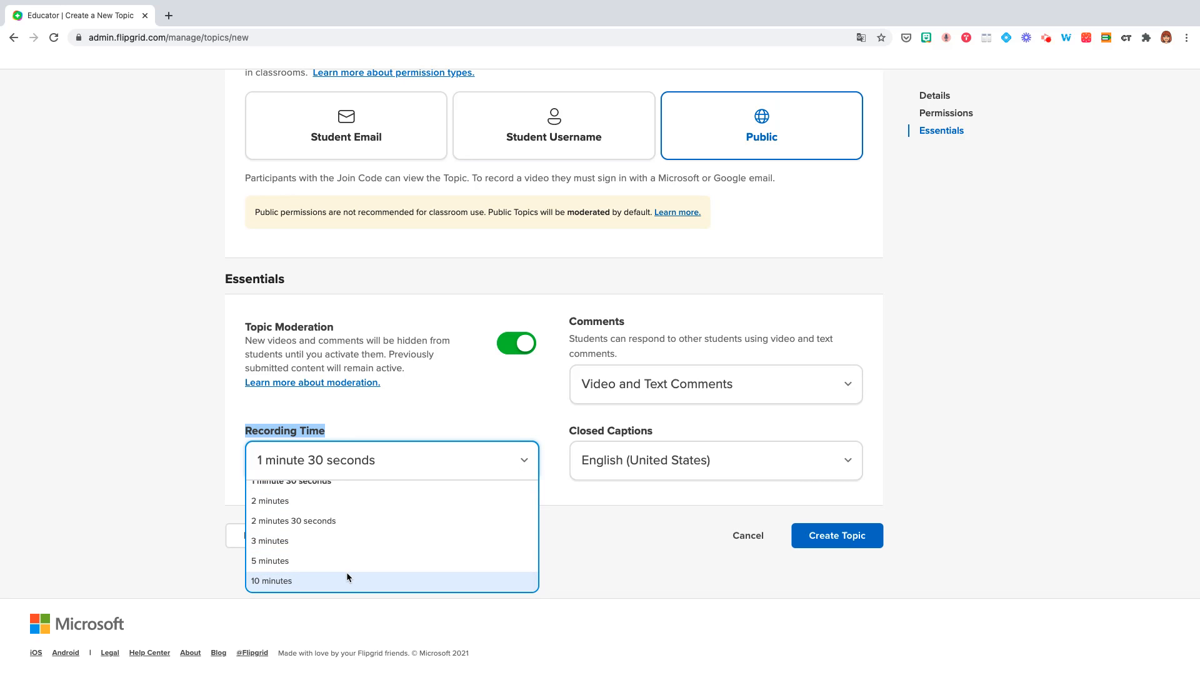
left_click(530, 415)
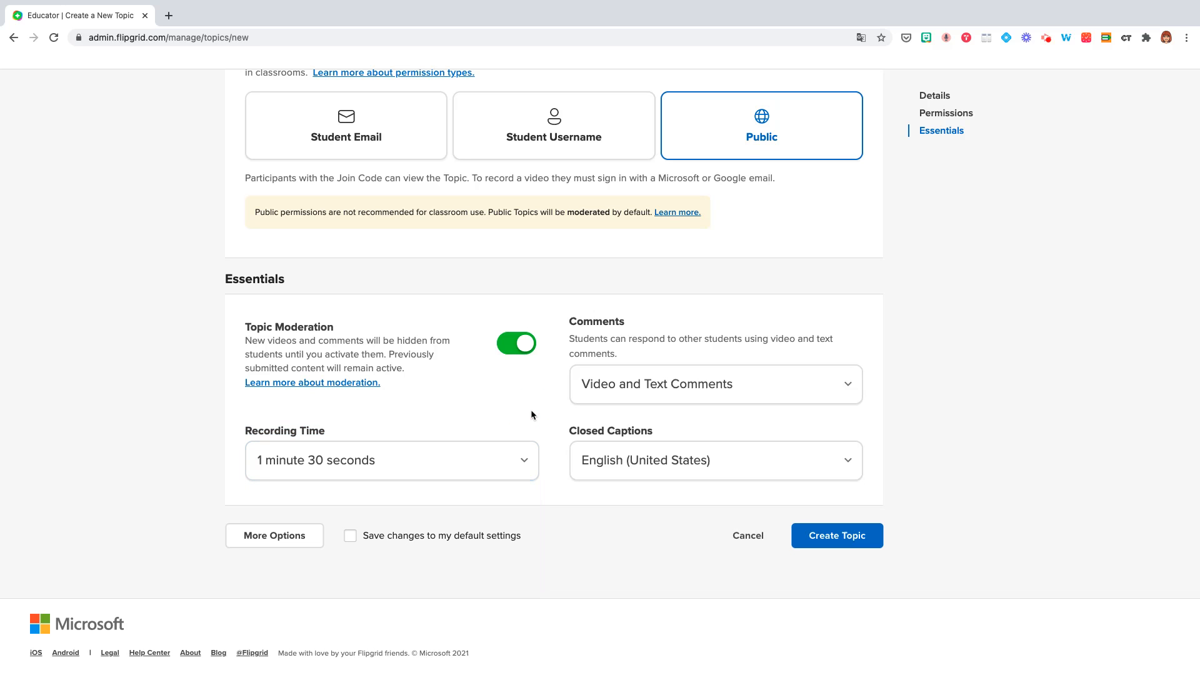
Set the topic's comments to Video Comments only and review the other comment options
left_click_drag(570, 321, 636, 320)
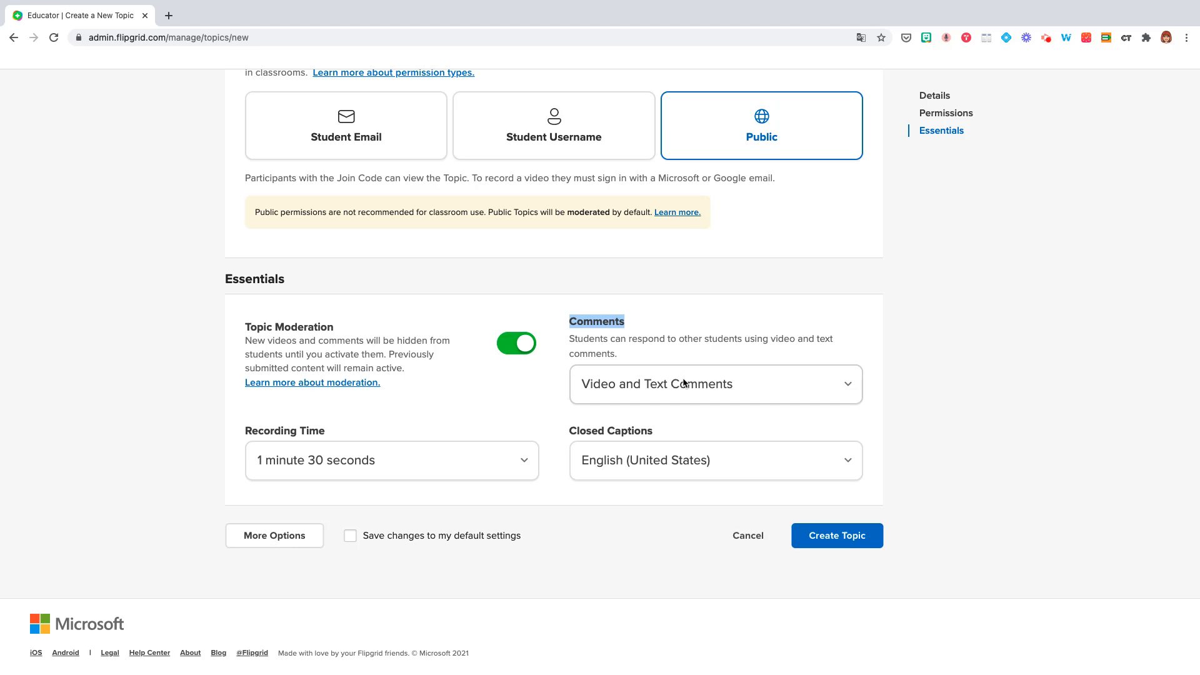
left_click(843, 380)
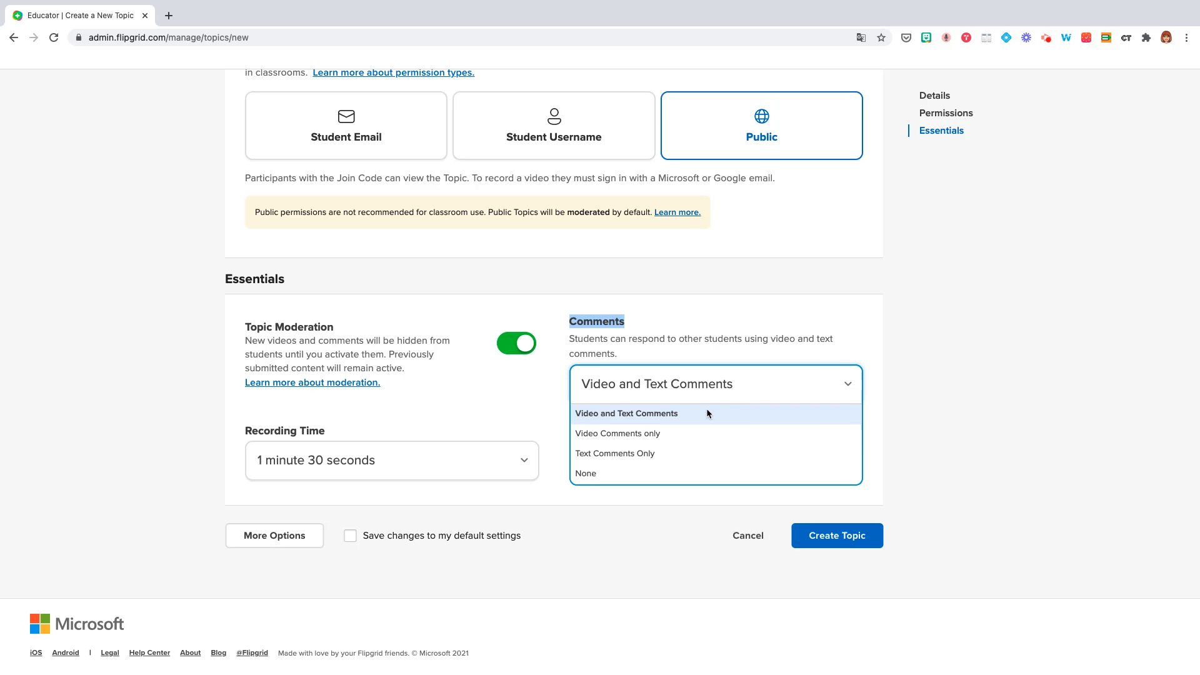
left_click(700, 435)
left_click(735, 386)
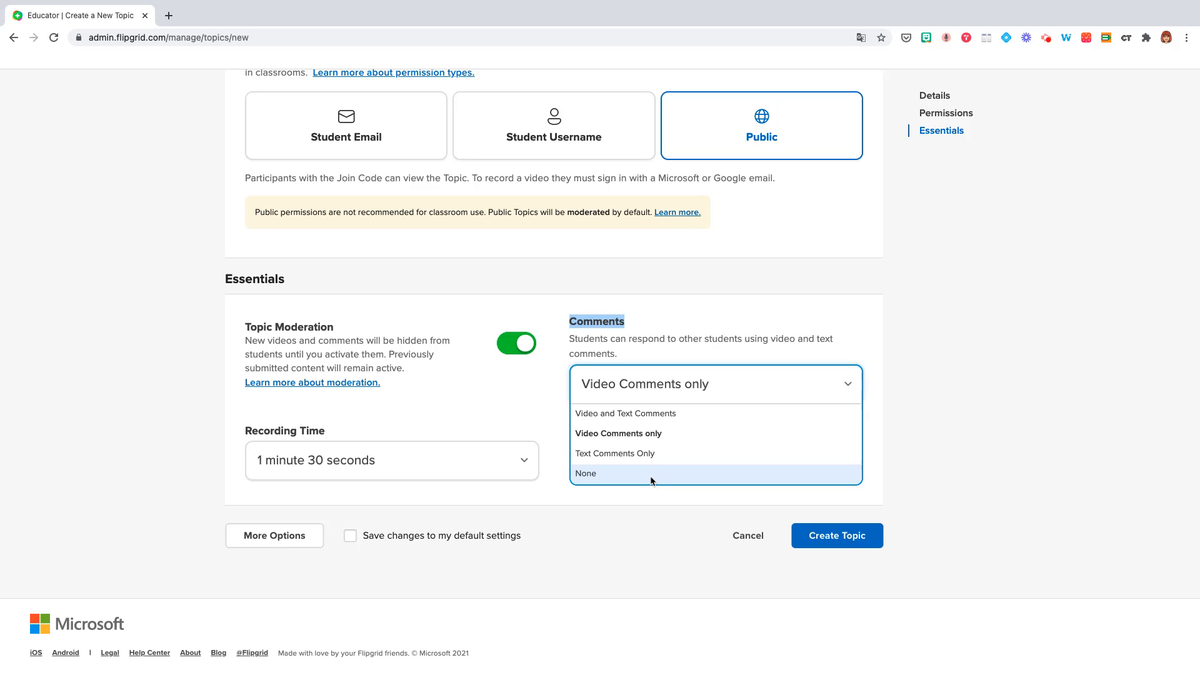
left_click(547, 425)
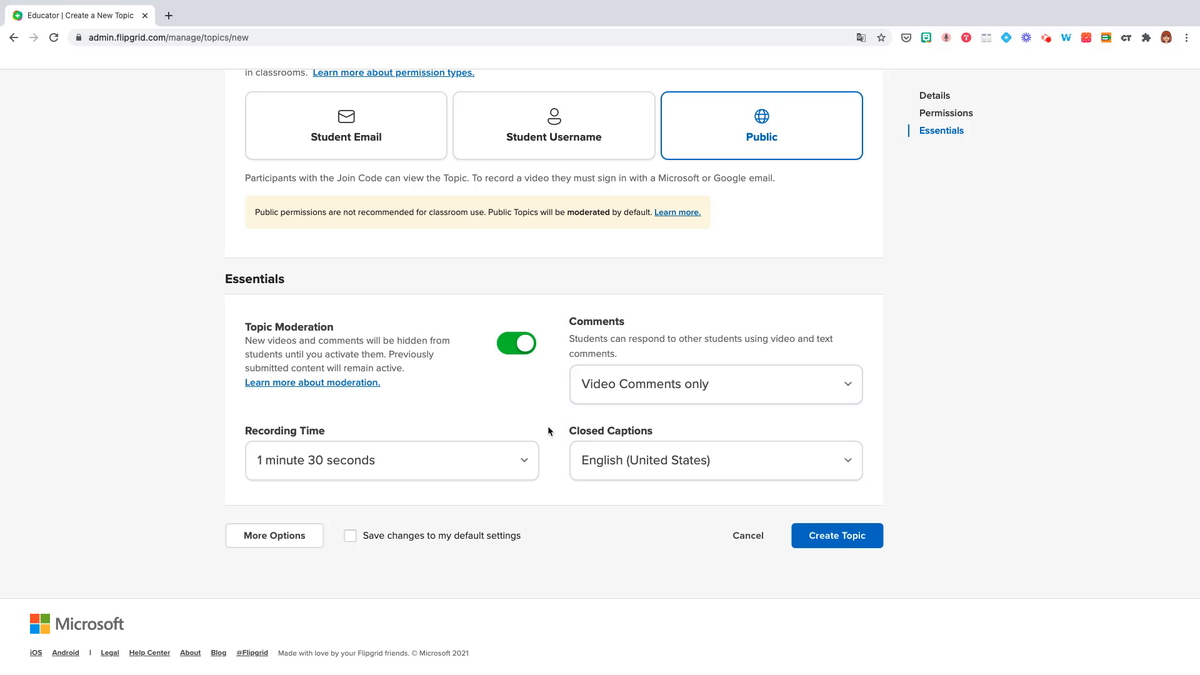
Review the closed caption languages and set the topic's closed captions to Off
left_click_drag(568, 432, 660, 434)
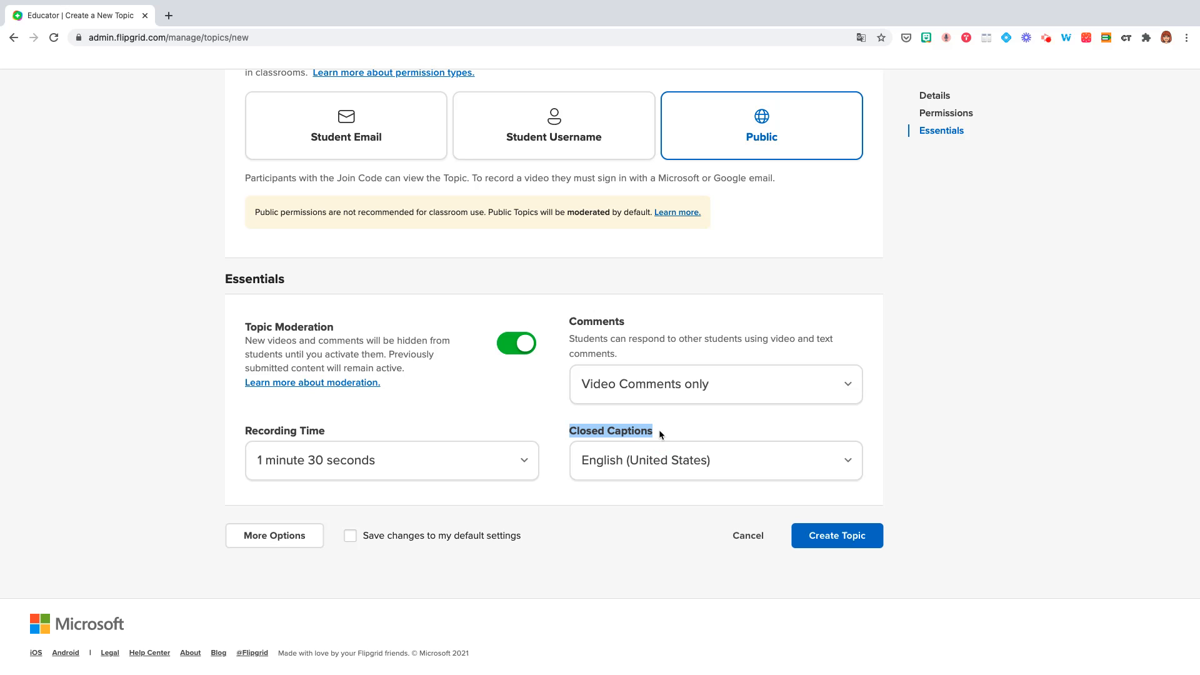
left_click(819, 458)
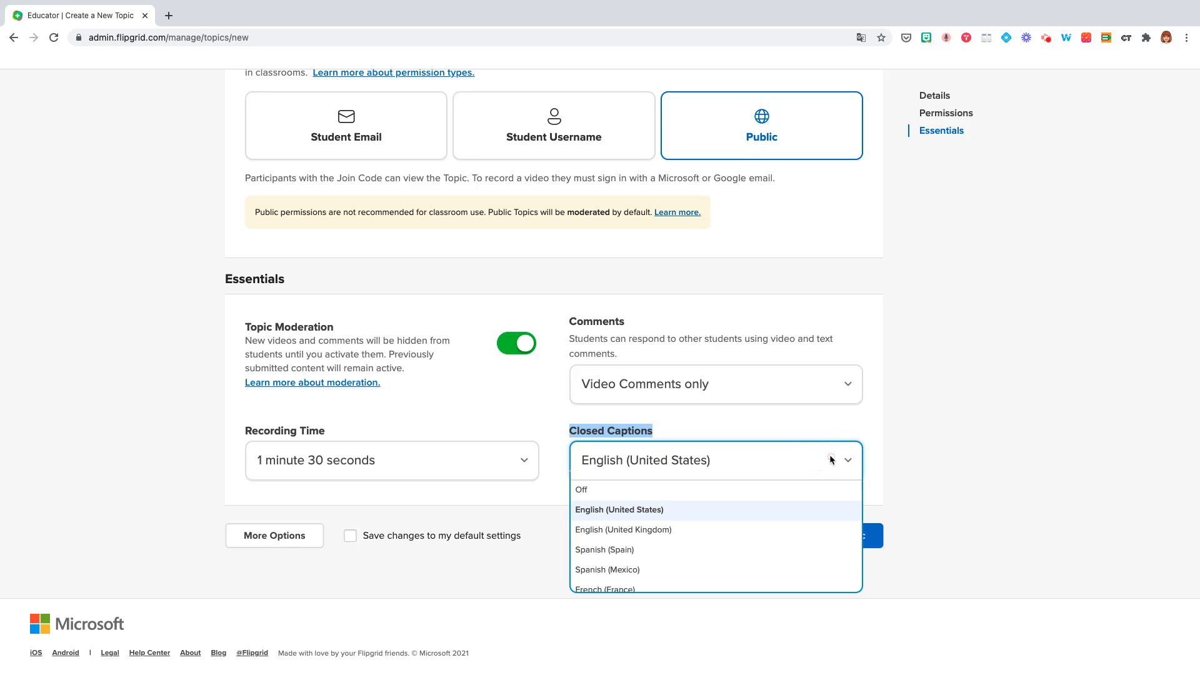
scroll(647, 572, "down", 1)
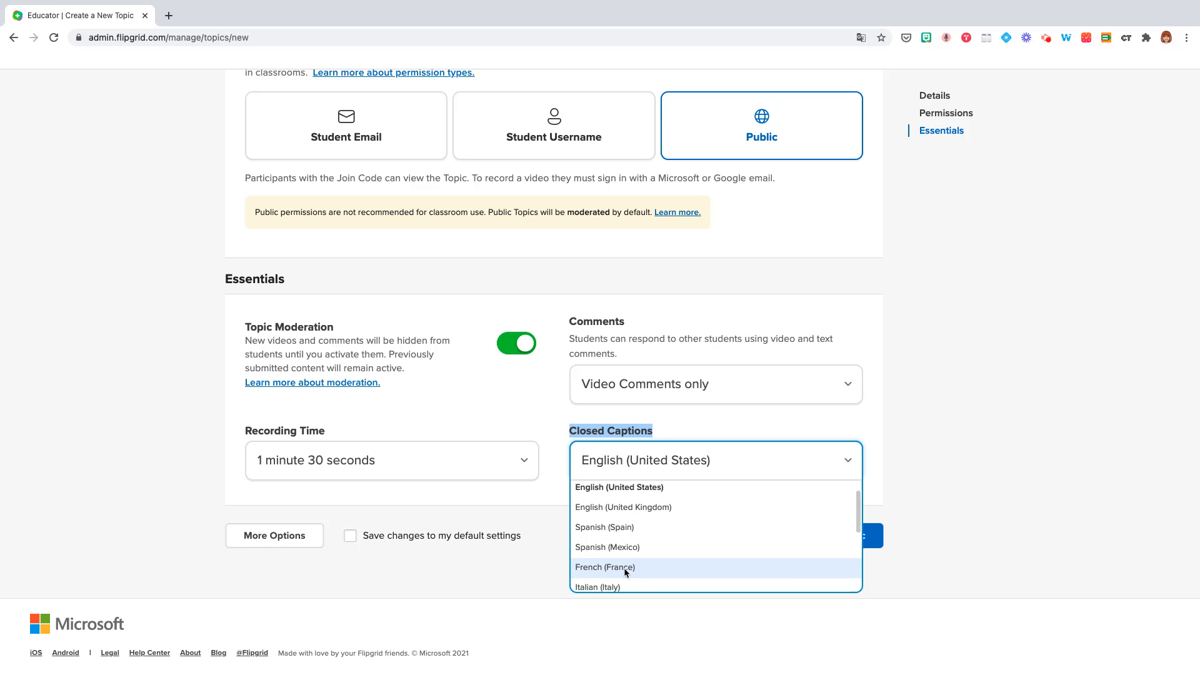
scroll(624, 567, "up", 1)
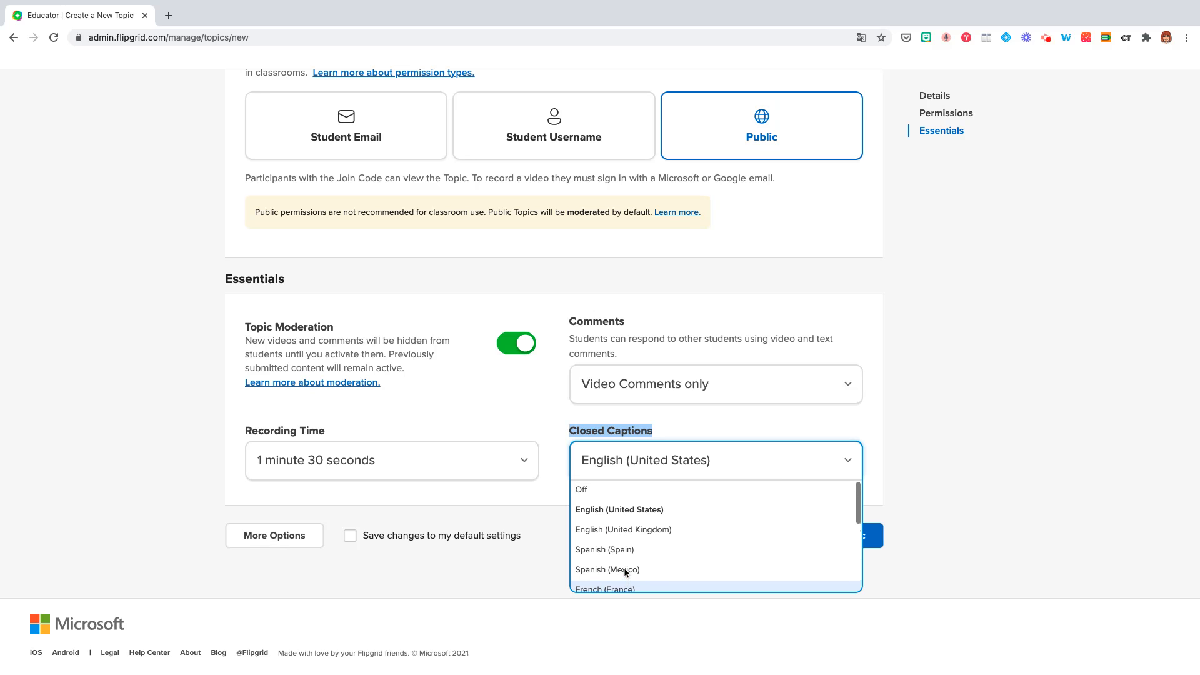
left_click(629, 487)
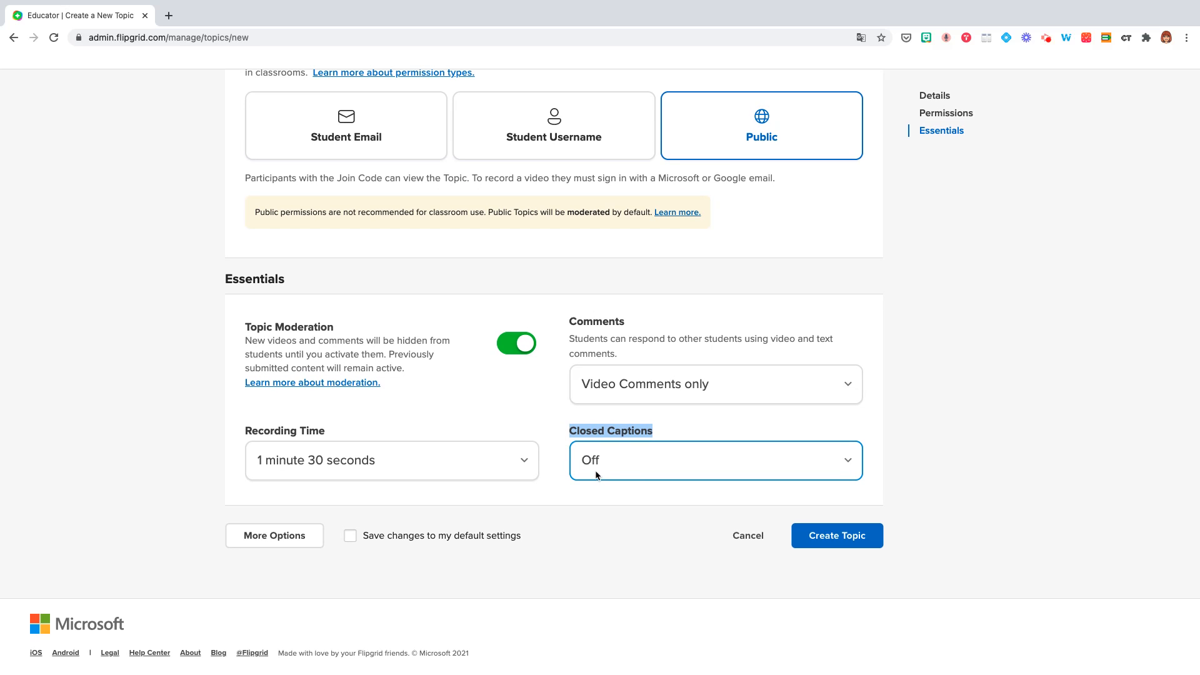
Show the topic's additional settings and go to the Attachments section
left_click(265, 542)
scroll(263, 538, "down", 3)
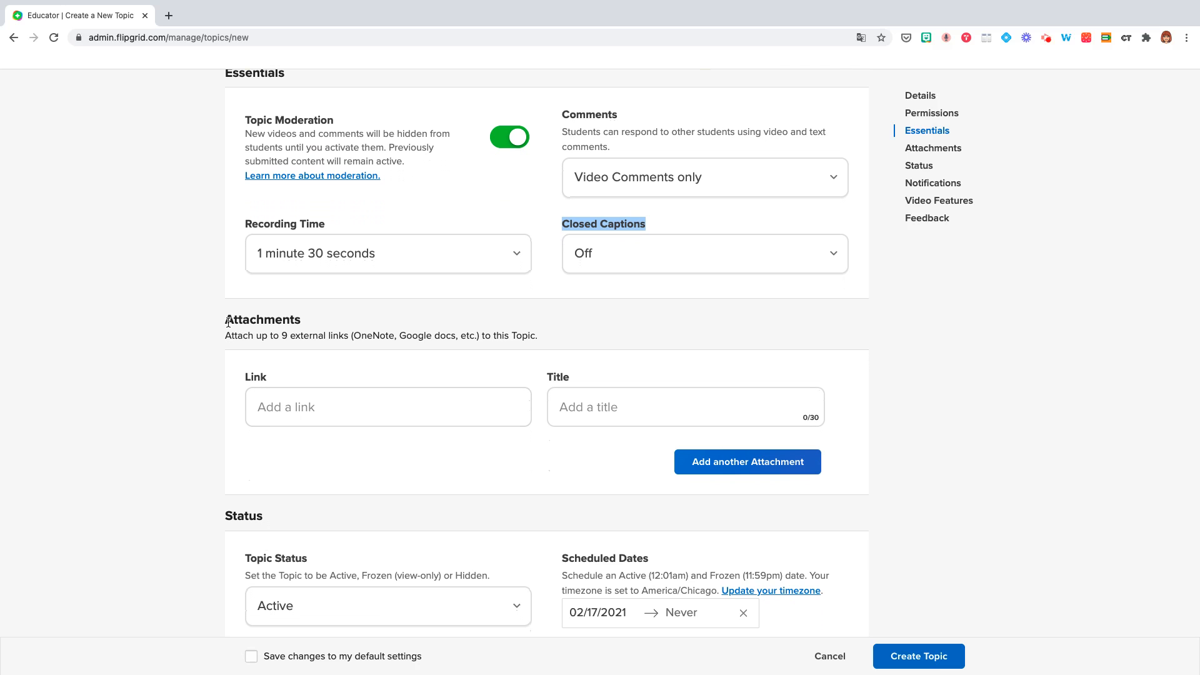
Review the Attachments section's limit on external links and its link and title fields, leaving both empty
left_click_drag(223, 319, 347, 338)
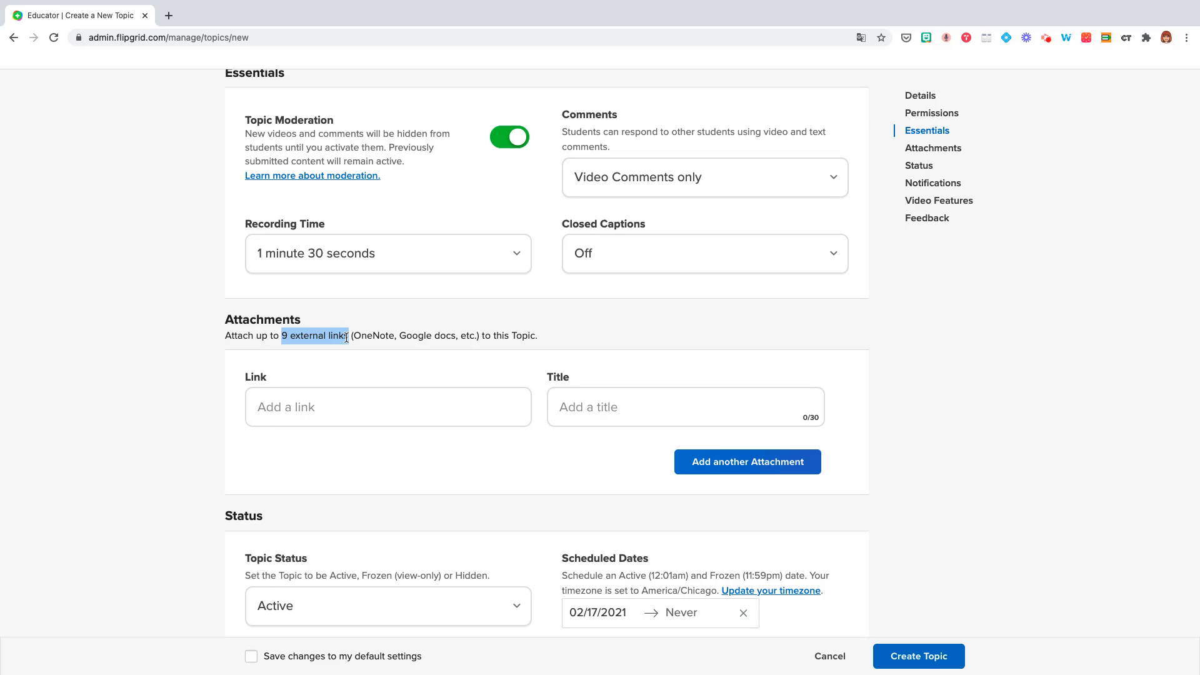
scroll(346, 338, "down", 3)
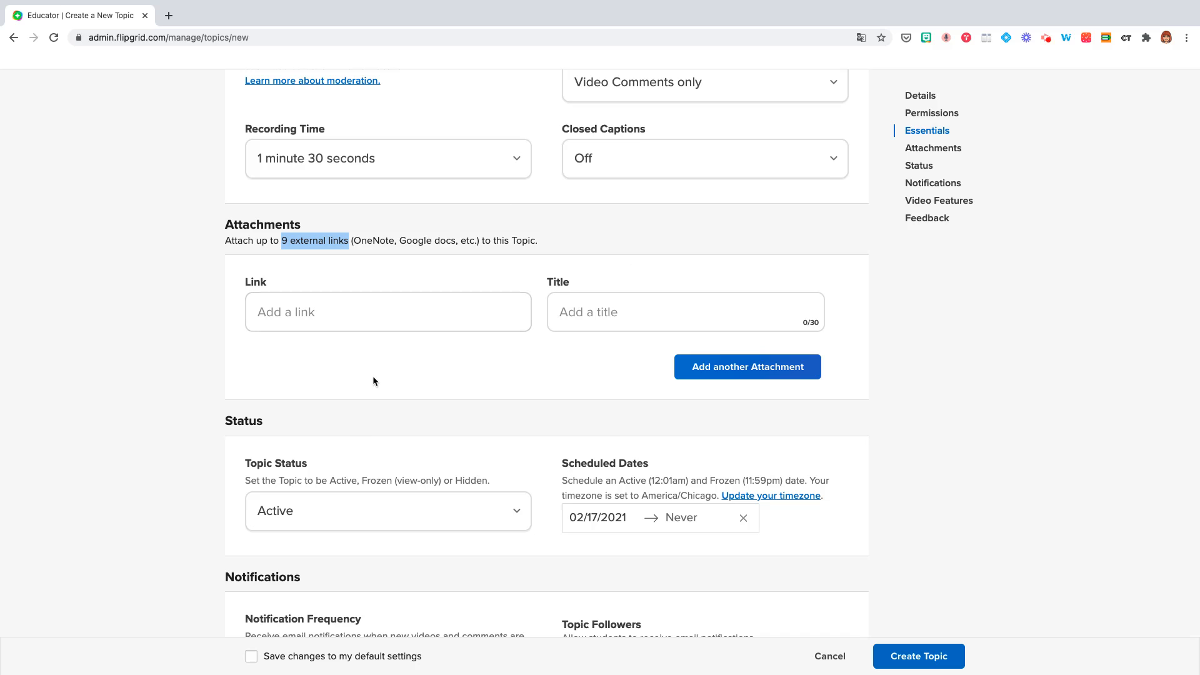
left_click(280, 318)
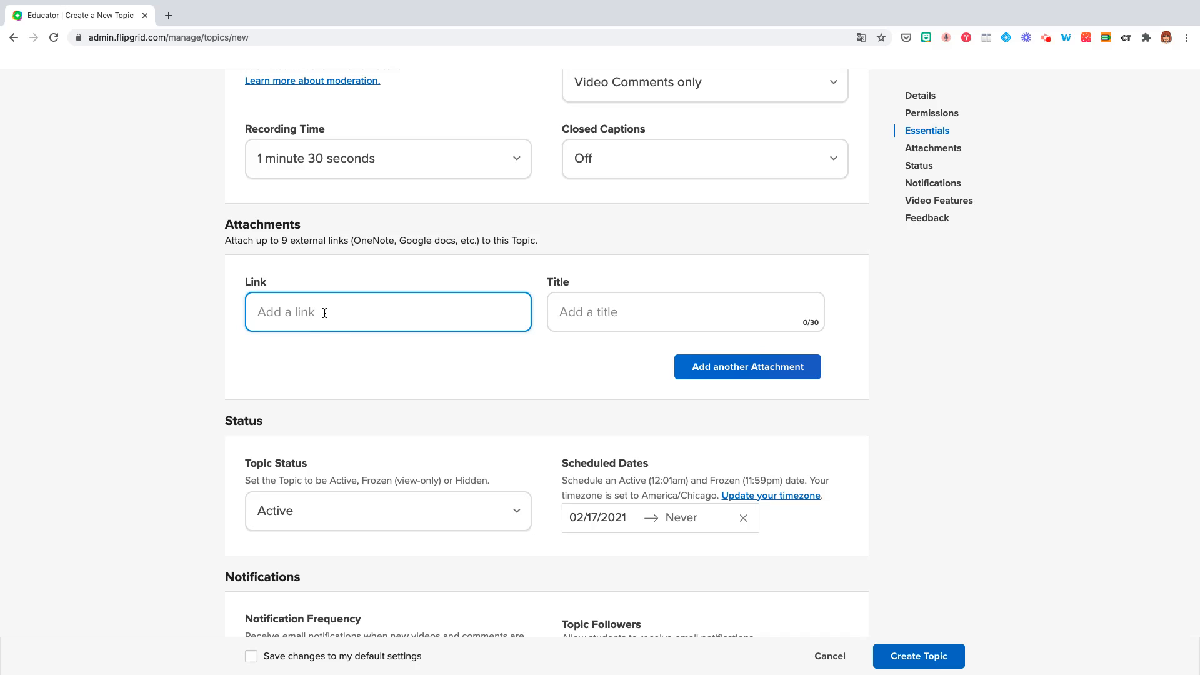
scroll(324, 313, "down", 1)
left_click(621, 296)
scroll(620, 298, "down", 2)
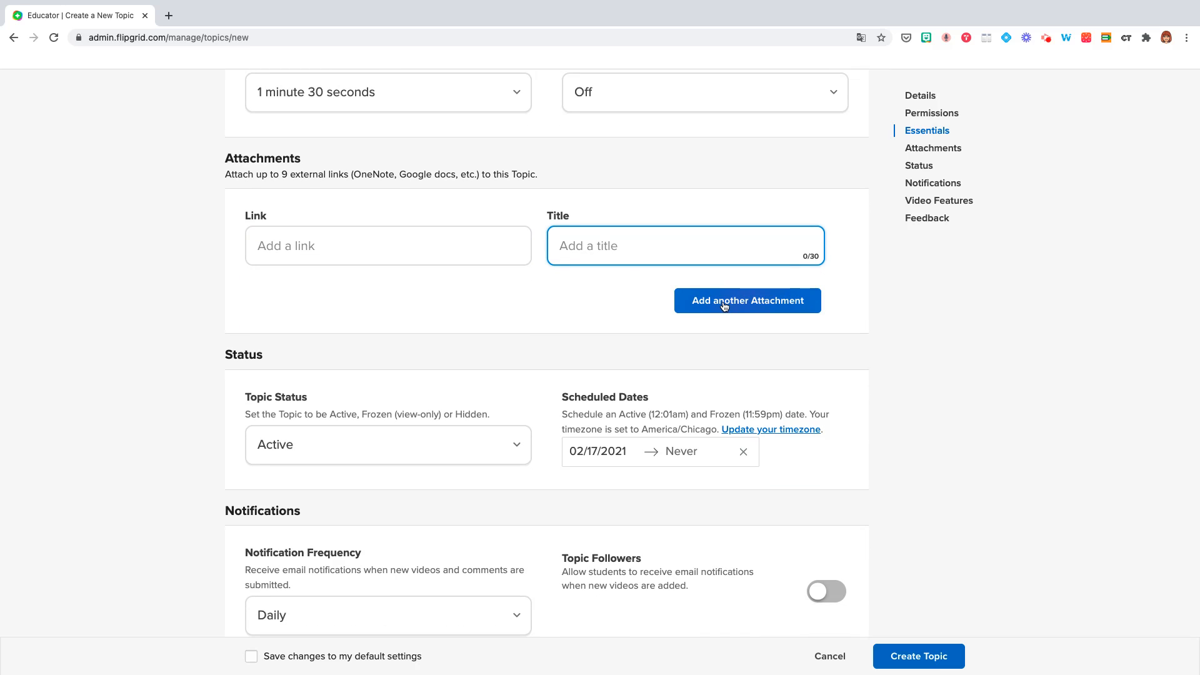
Review the topic status options and the Scheduled Dates setting, keeping the status Active
scroll(723, 305, "down", 5)
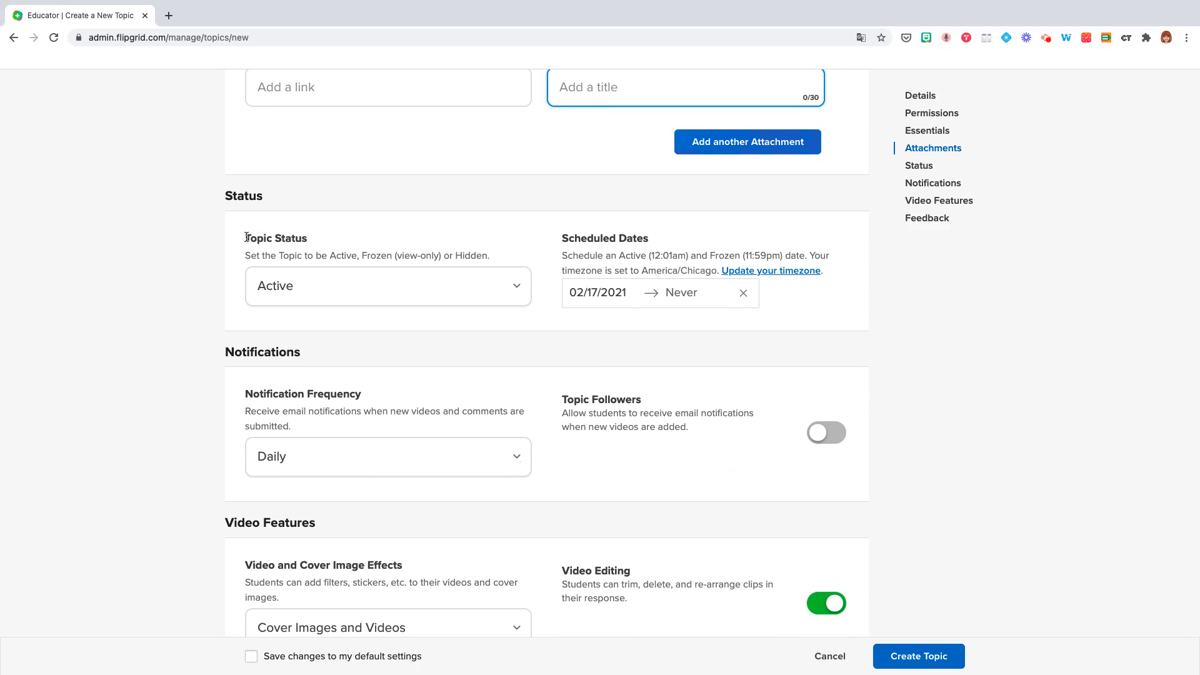
left_click_drag(246, 237, 324, 240)
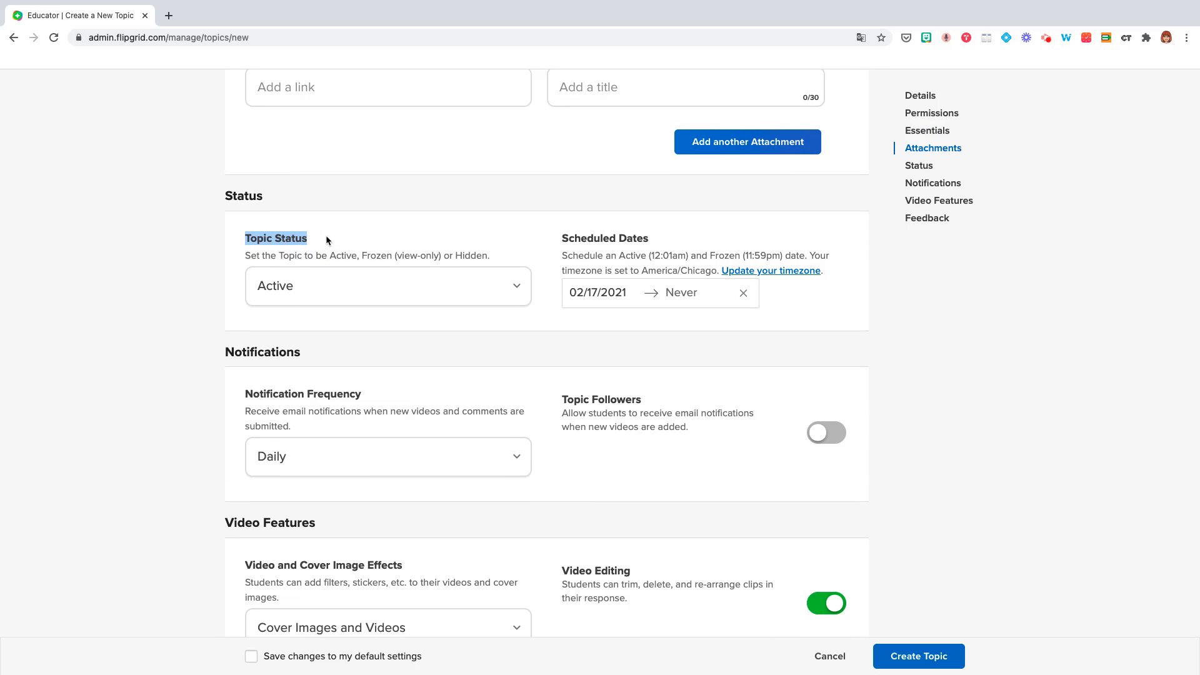
left_click(515, 284)
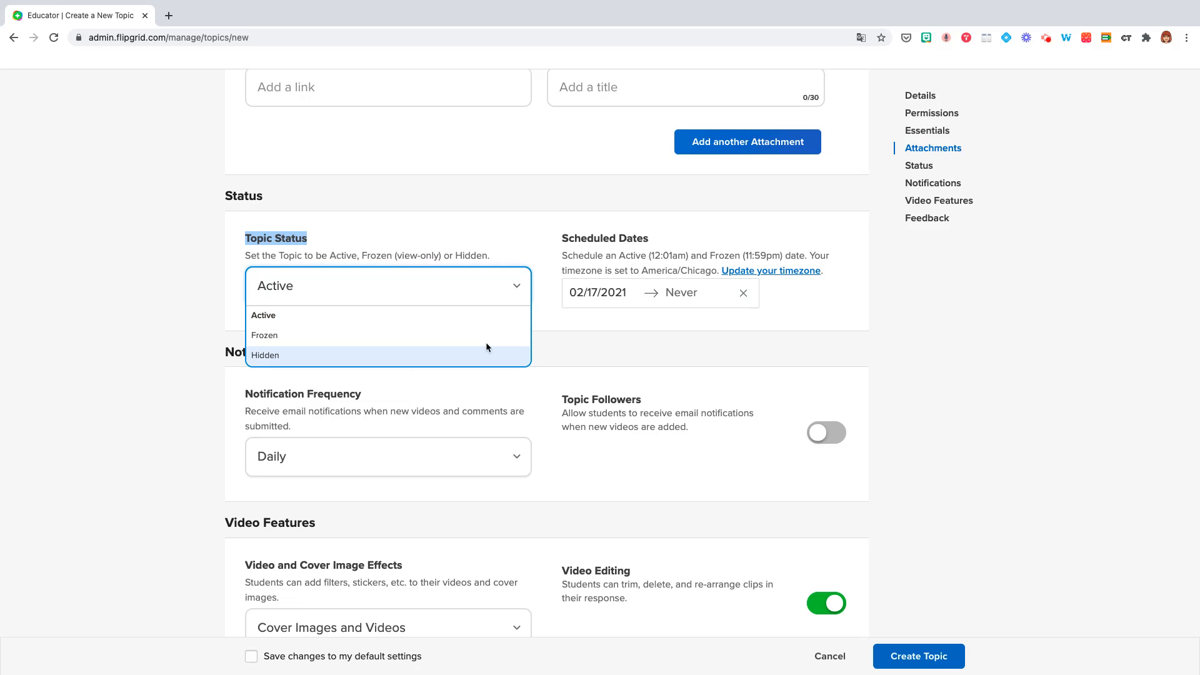
left_click(625, 348)
left_click_drag(562, 238, 647, 241)
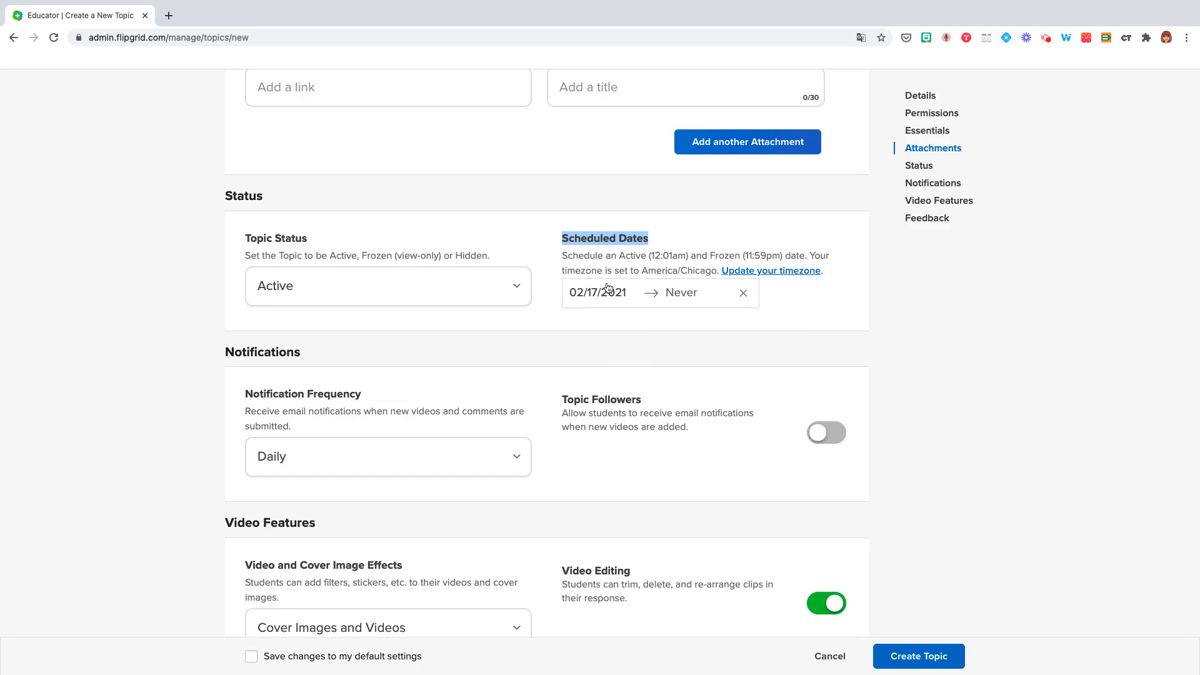
Review the Notifications section and its frequency options, keeping the frequency at Daily
scroll(714, 358, "down", 5)
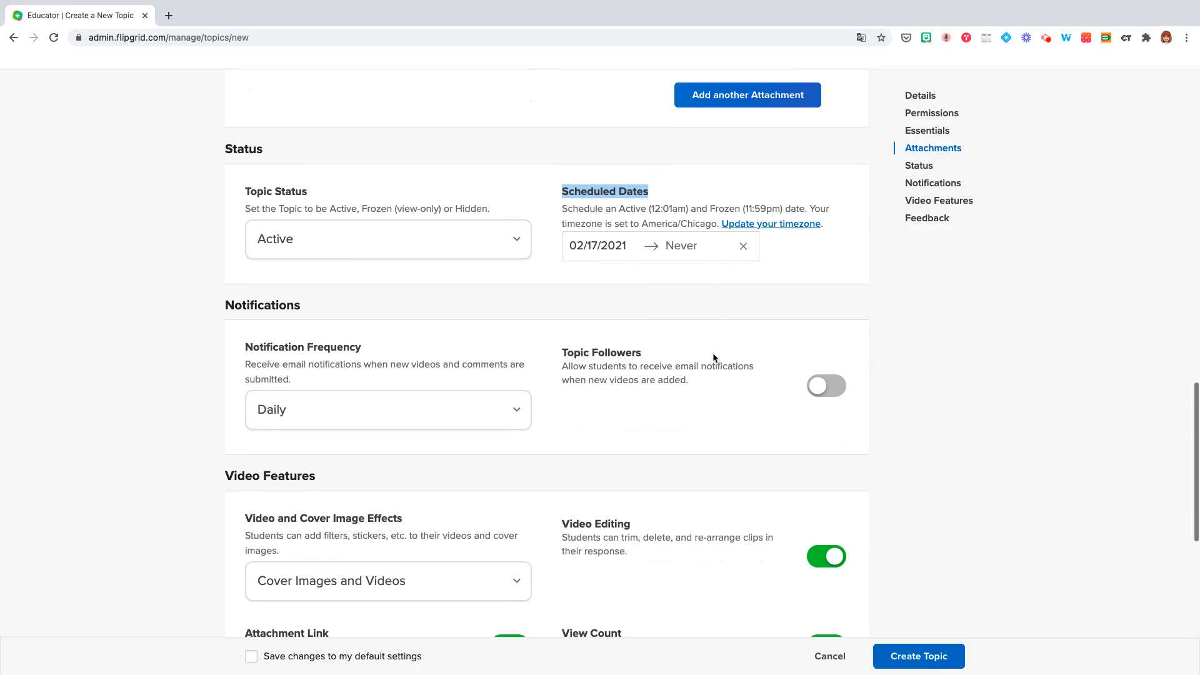
scroll(714, 359, "up", 1)
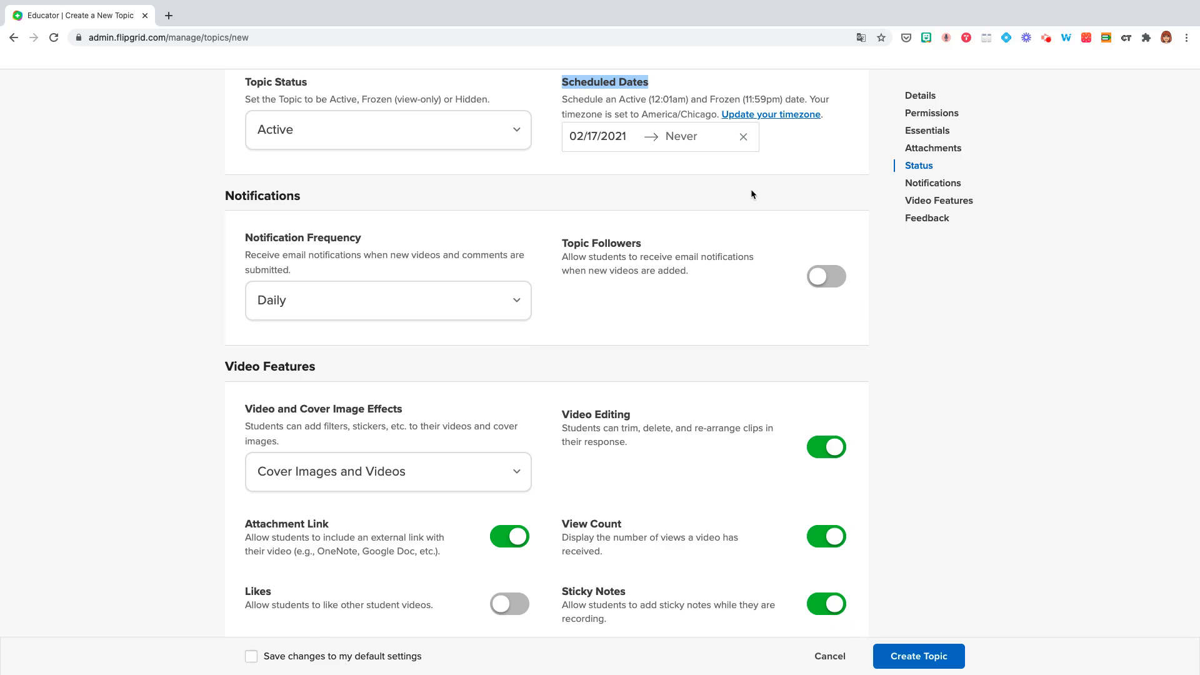
scroll(744, 182, "down", 1)
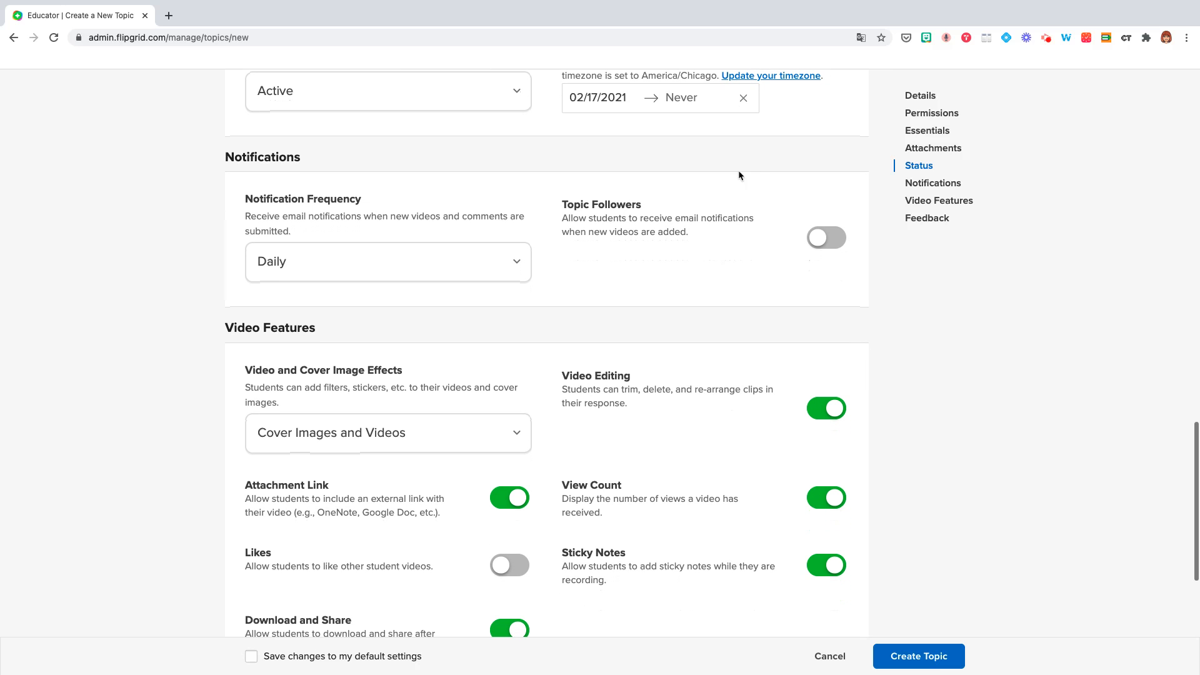
scroll(299, 212, "down", 1)
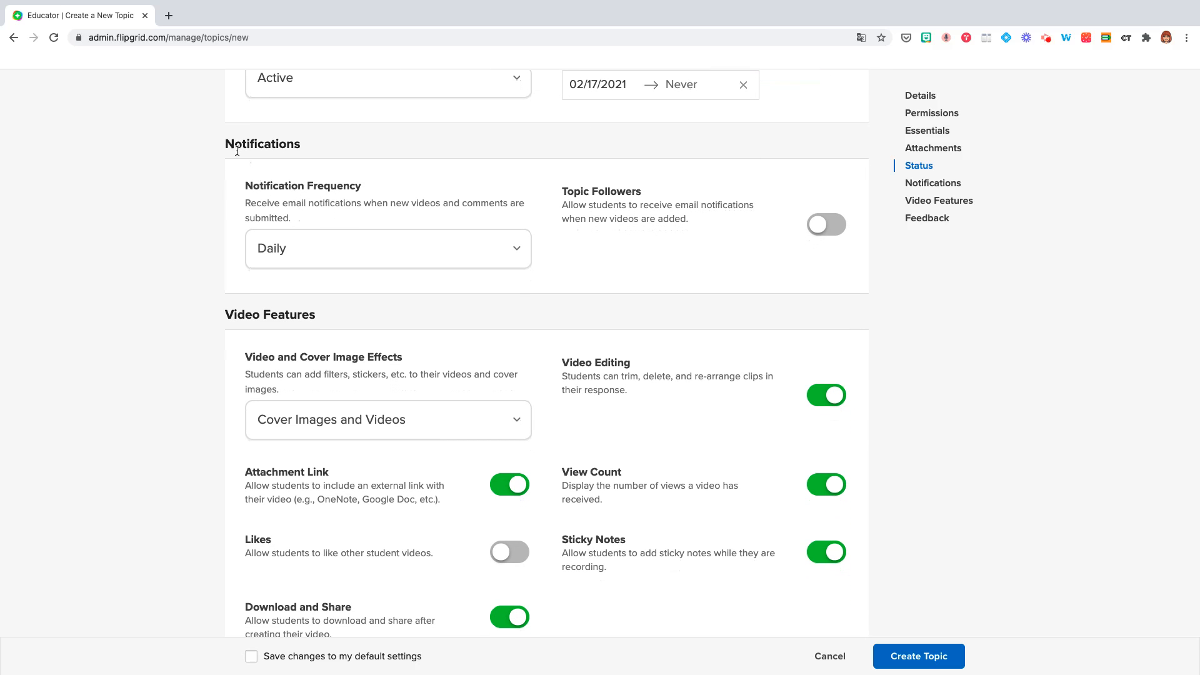
left_click_drag(225, 143, 299, 146)
left_click(512, 250)
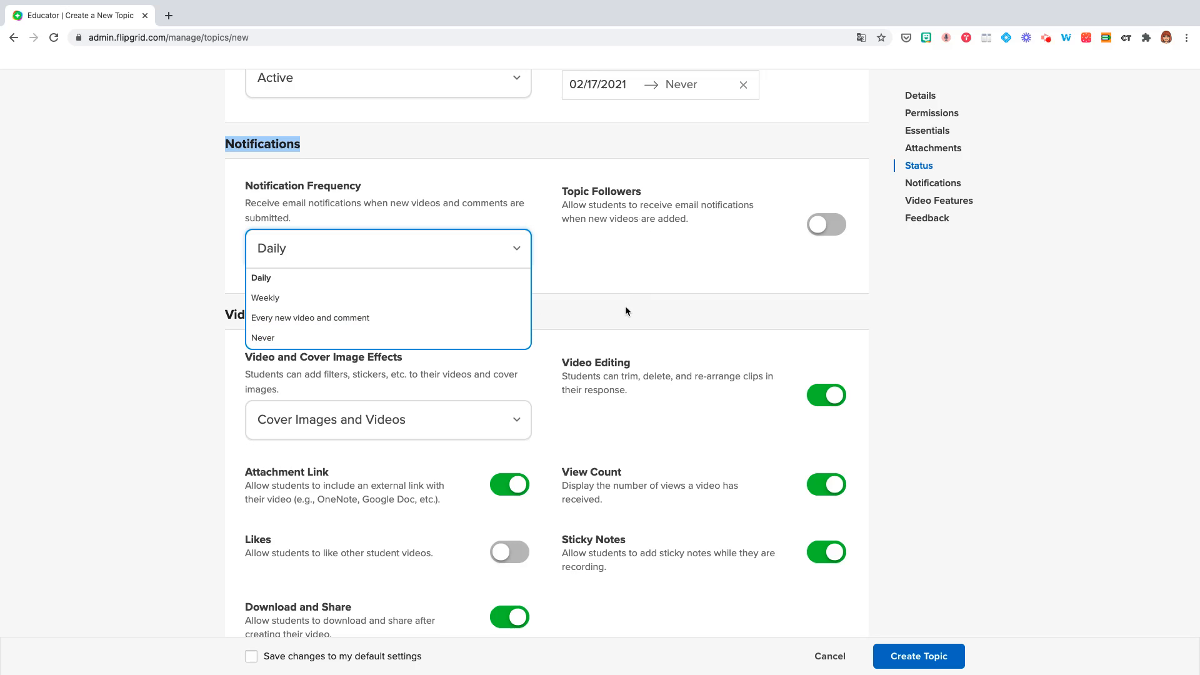
scroll(625, 306, "down", 2)
left_click(610, 231)
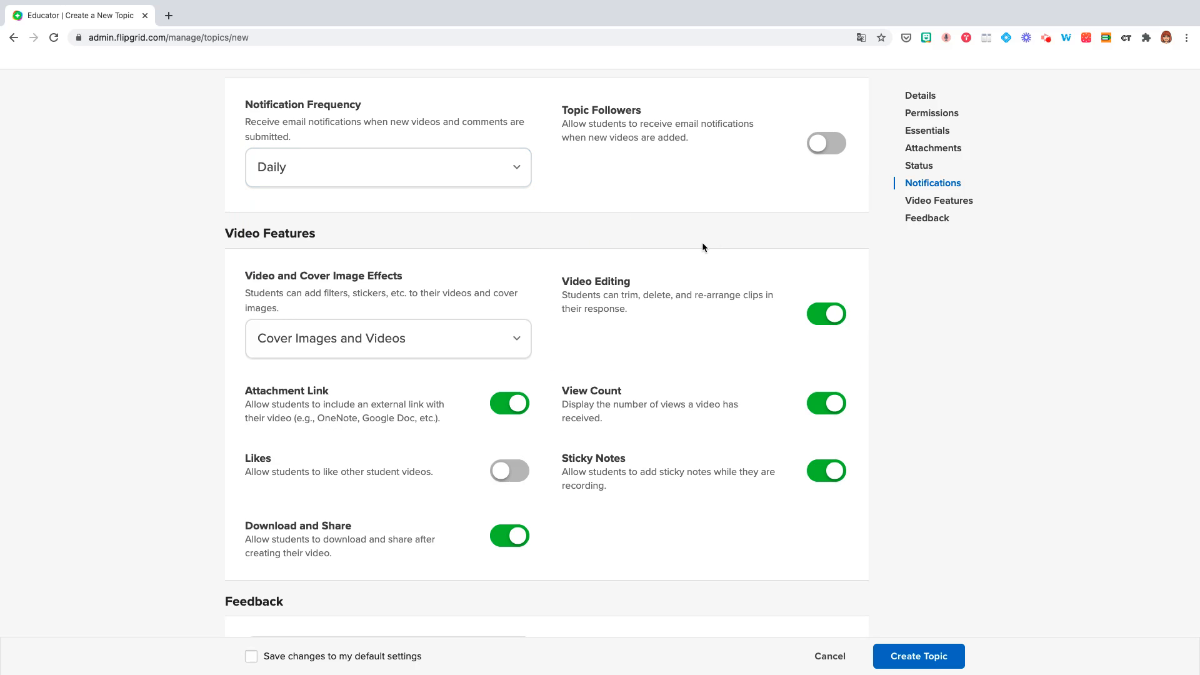
Review the Video Features section and the video and cover image effects options, keeping Cover Images and Videos
scroll(703, 243, "down", 1)
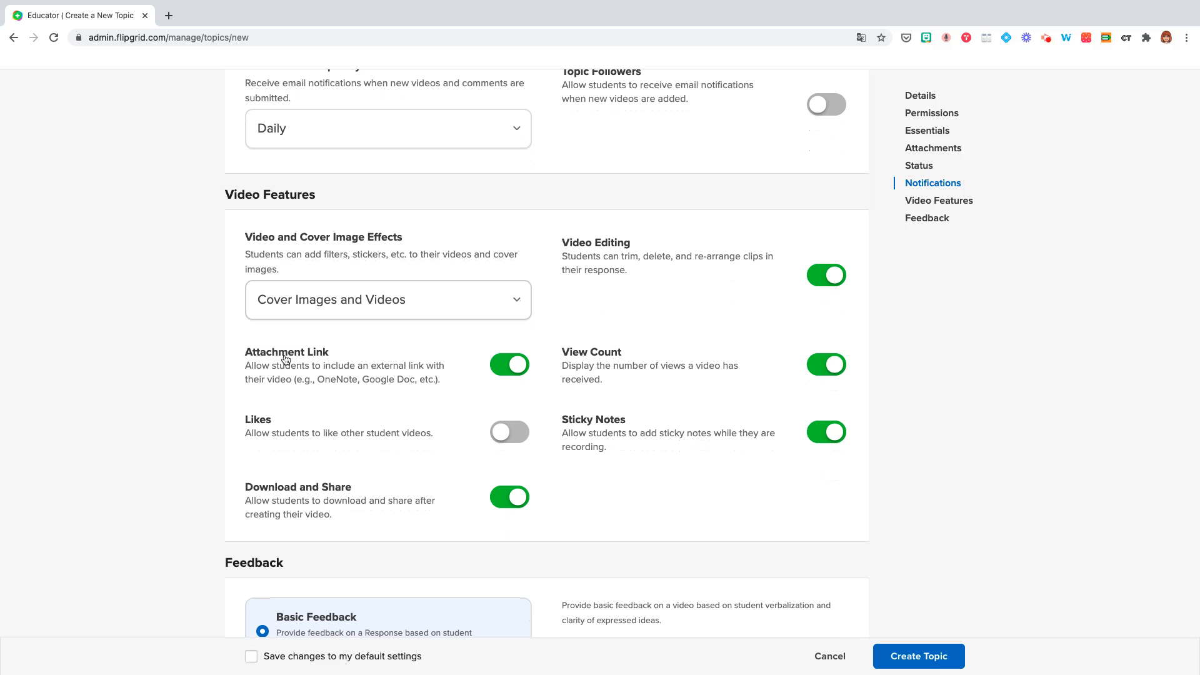
scroll(618, 530, "down", 1)
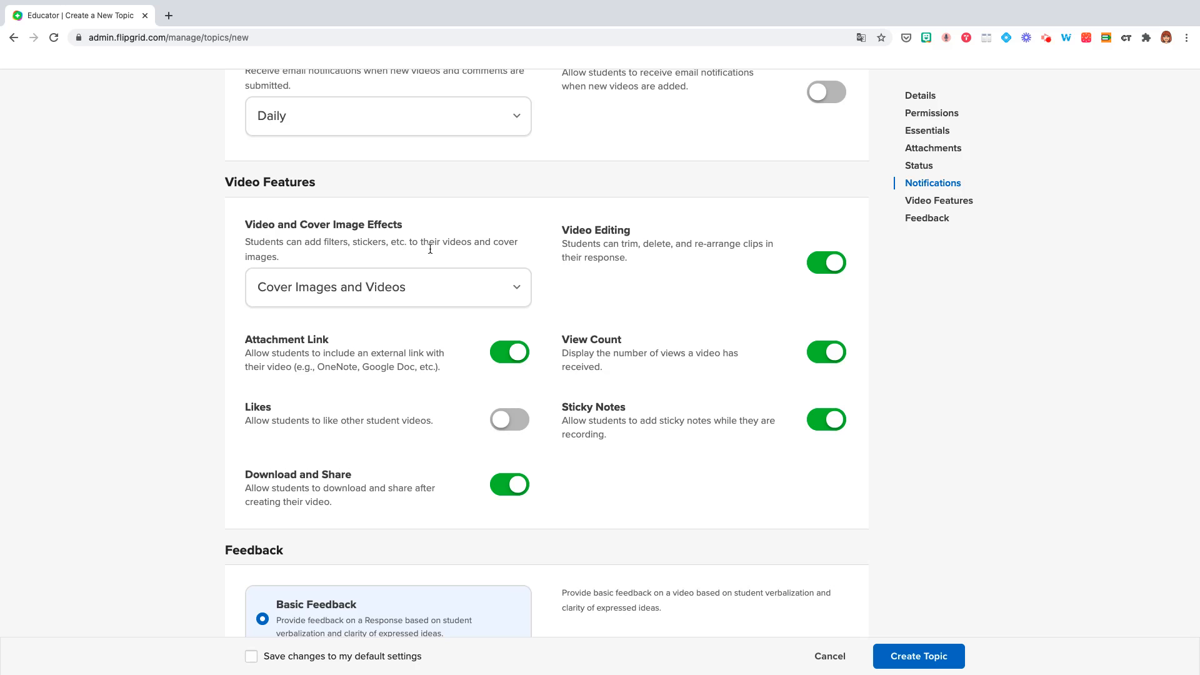
scroll(437, 253, "down", 1)
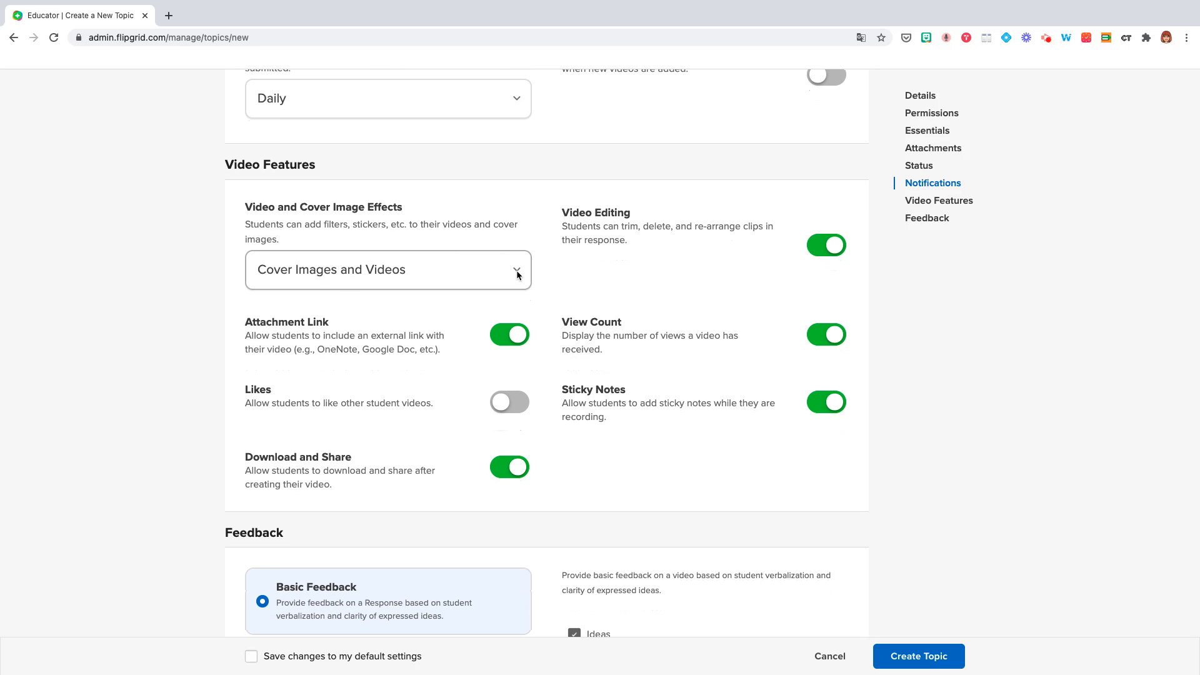
left_click(516, 270)
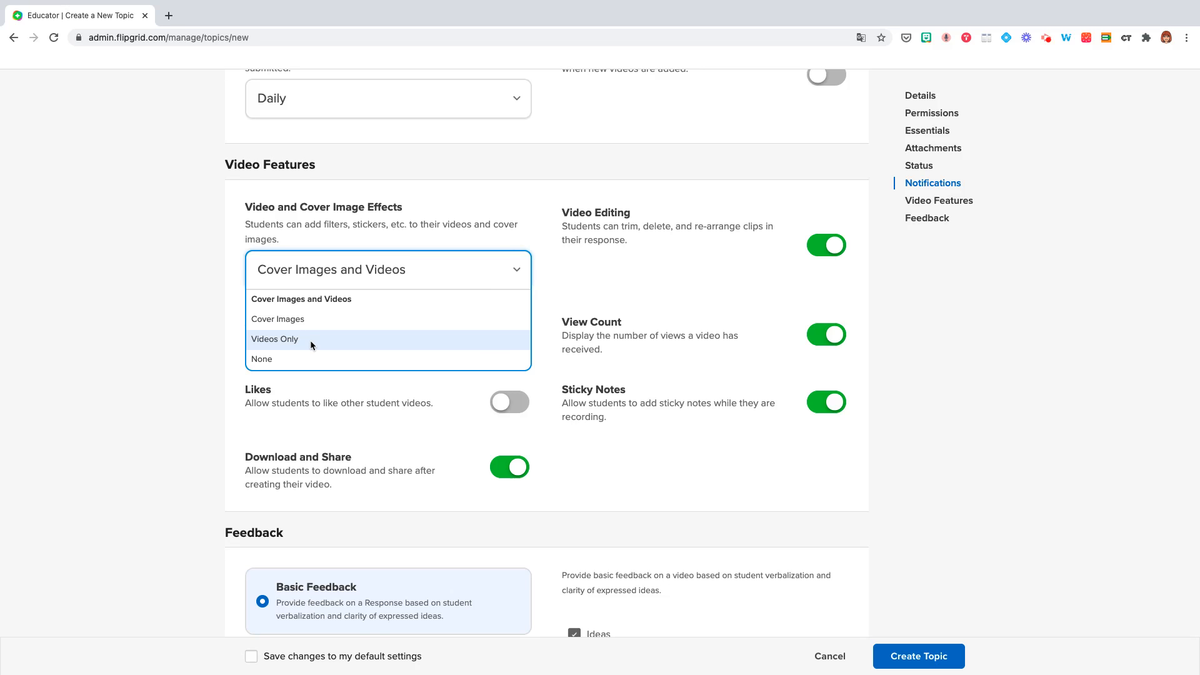
left_click(404, 228)
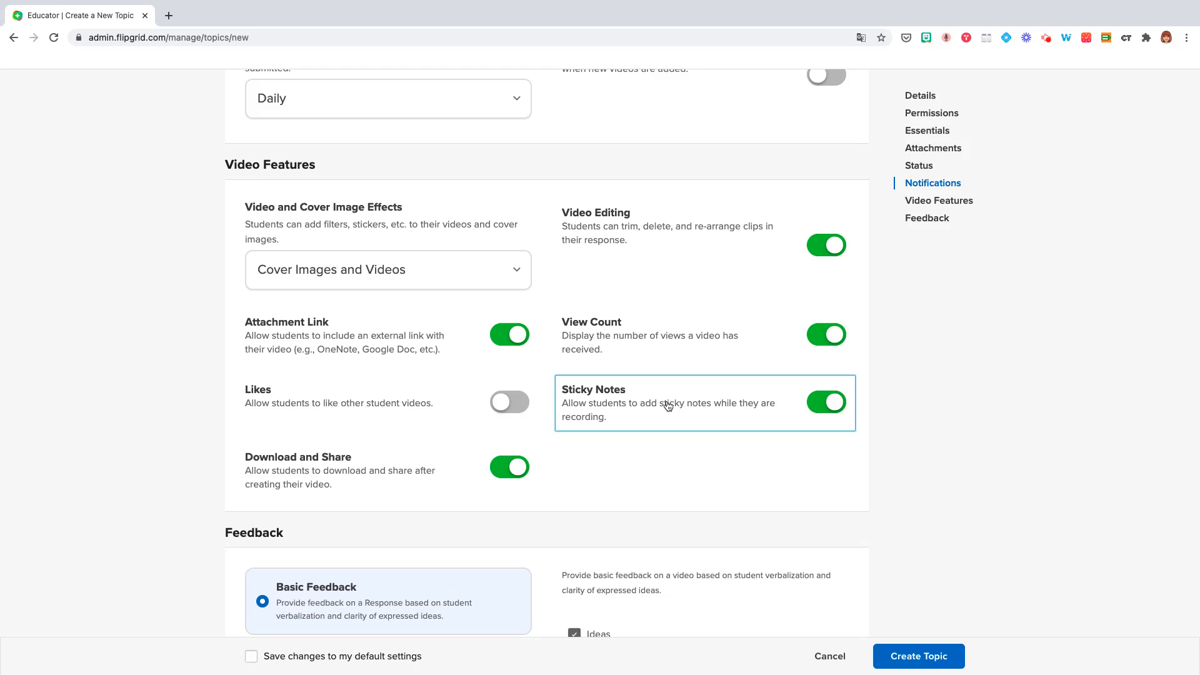
Go to the Feedback section and switch the topic's feedback type to Custom Feedback
scroll(667, 405, "down", 5)
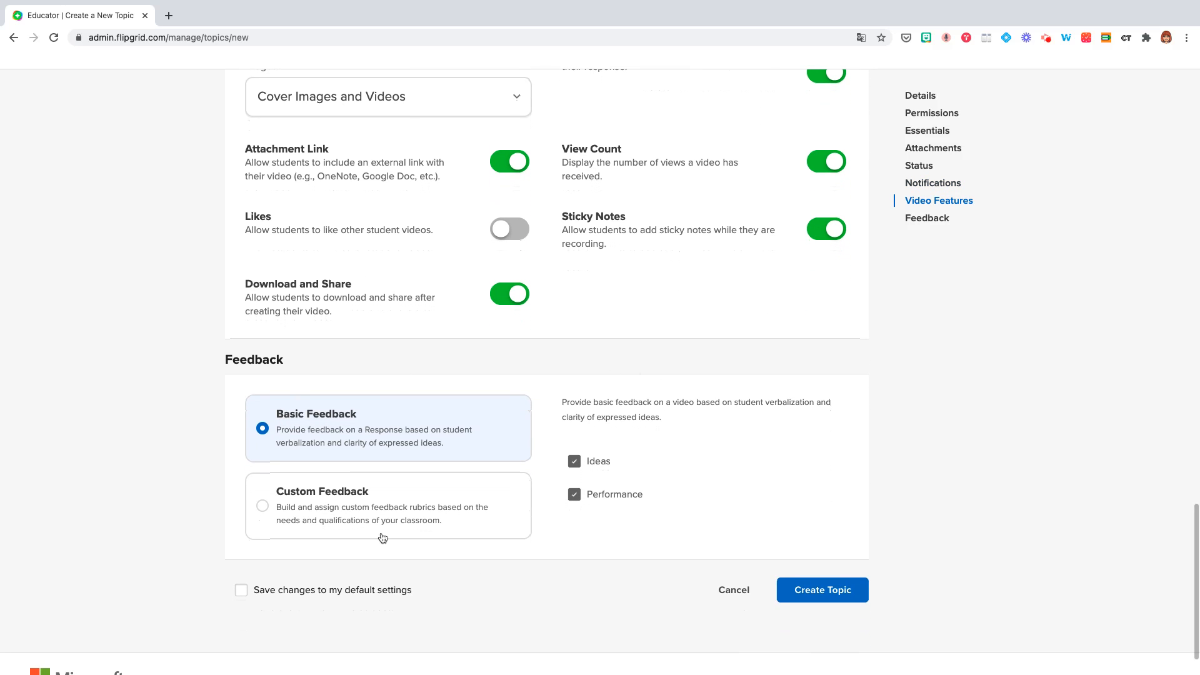
left_click_drag(226, 360, 290, 360)
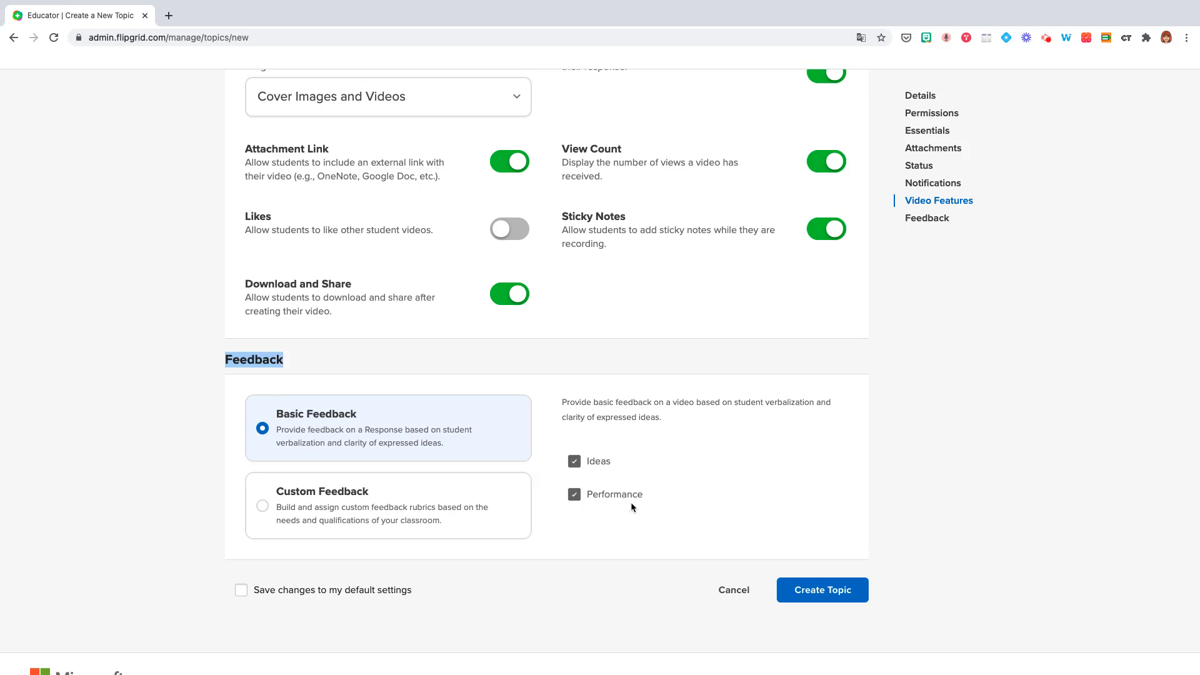
left_click(263, 506)
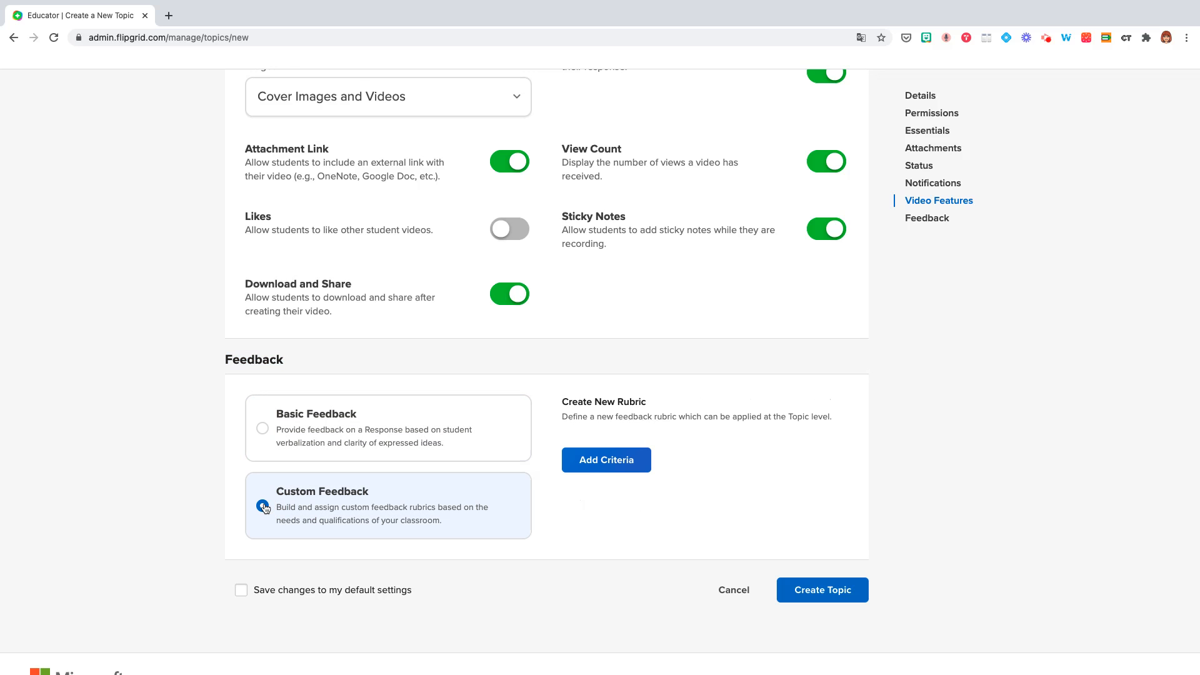
Open the form for a new rubric criterion, examine its title, description and score fields, and close it without creating one
left_click(587, 460)
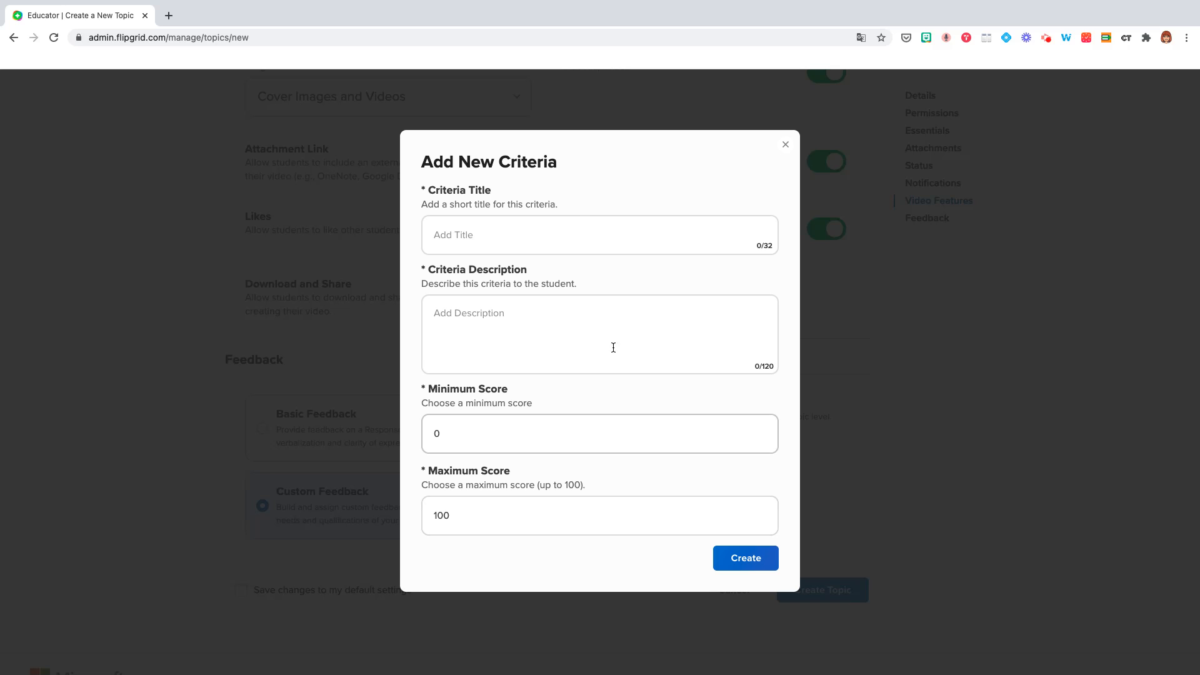
left_click(576, 228)
left_click(558, 318)
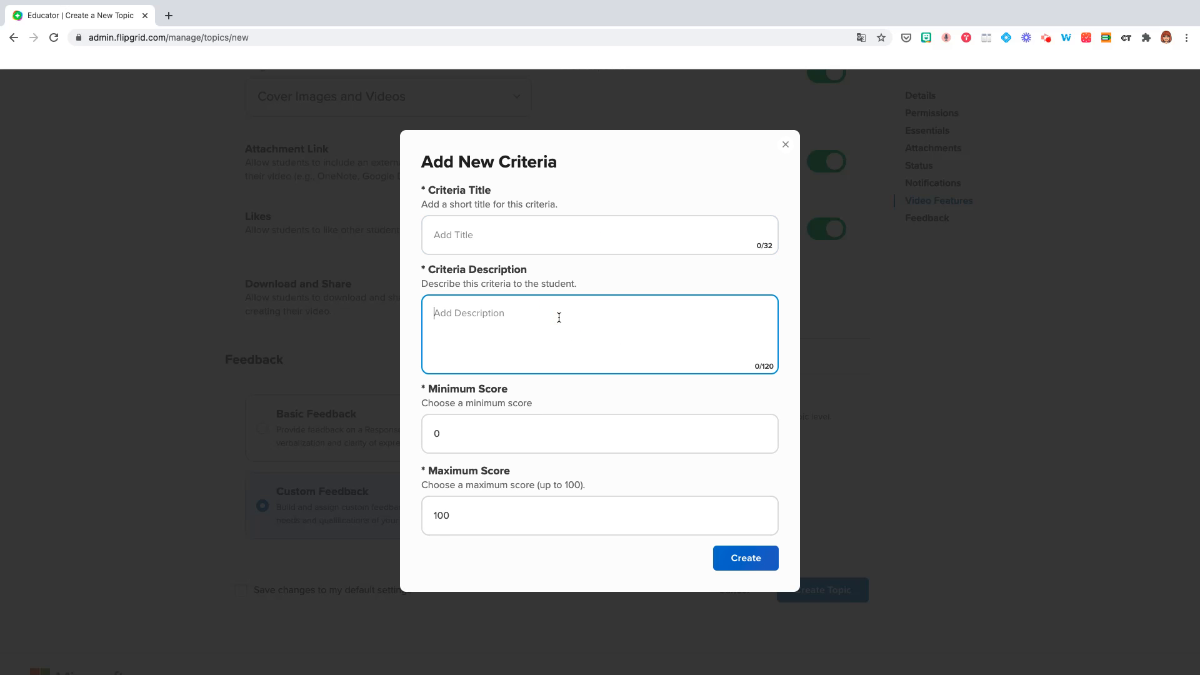
left_click(486, 241)
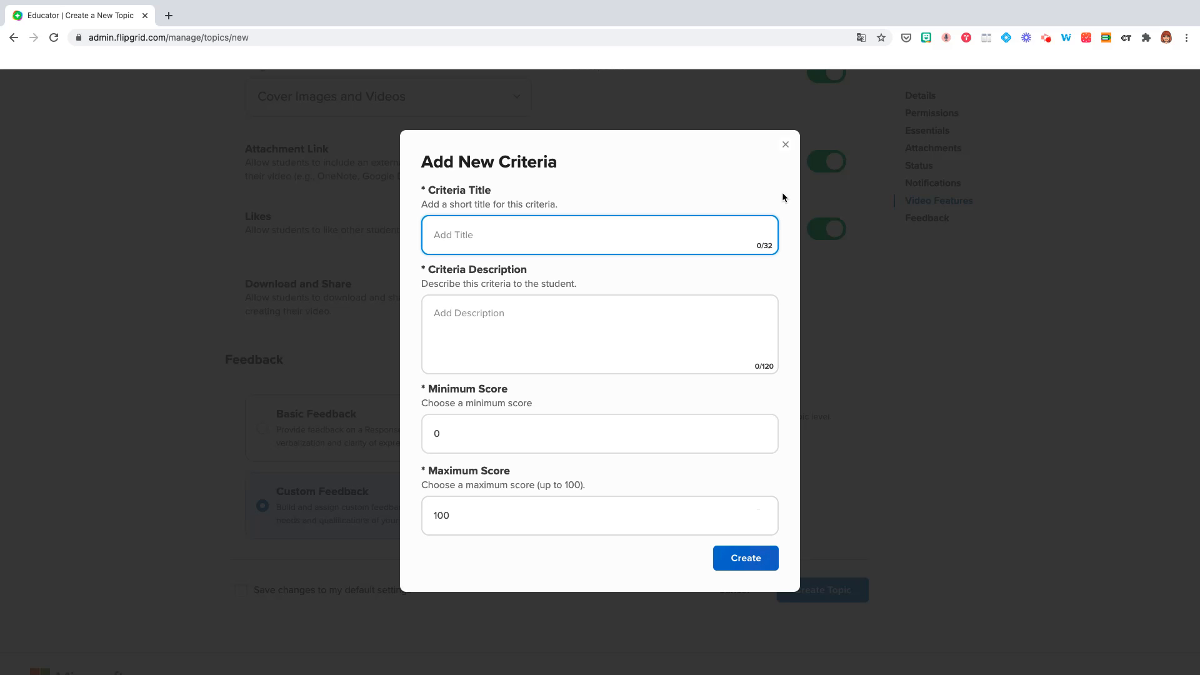
left_click(786, 146)
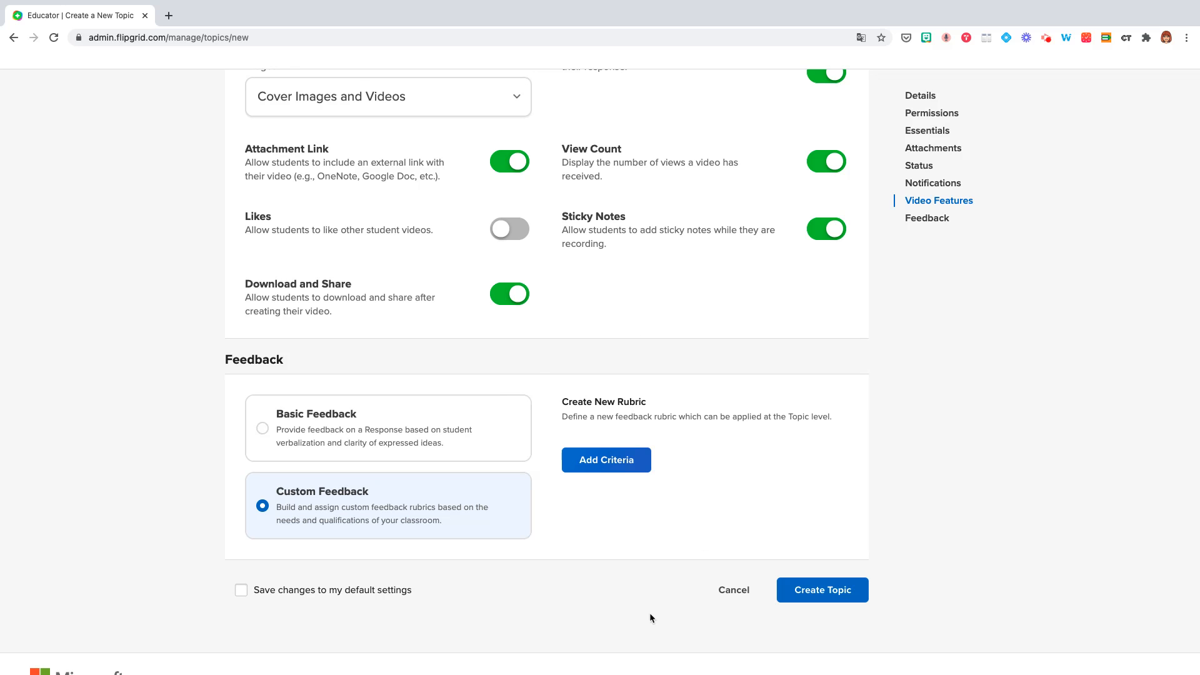
Create the topic and copy its share link, finishing the sharing dialog
left_click(819, 594)
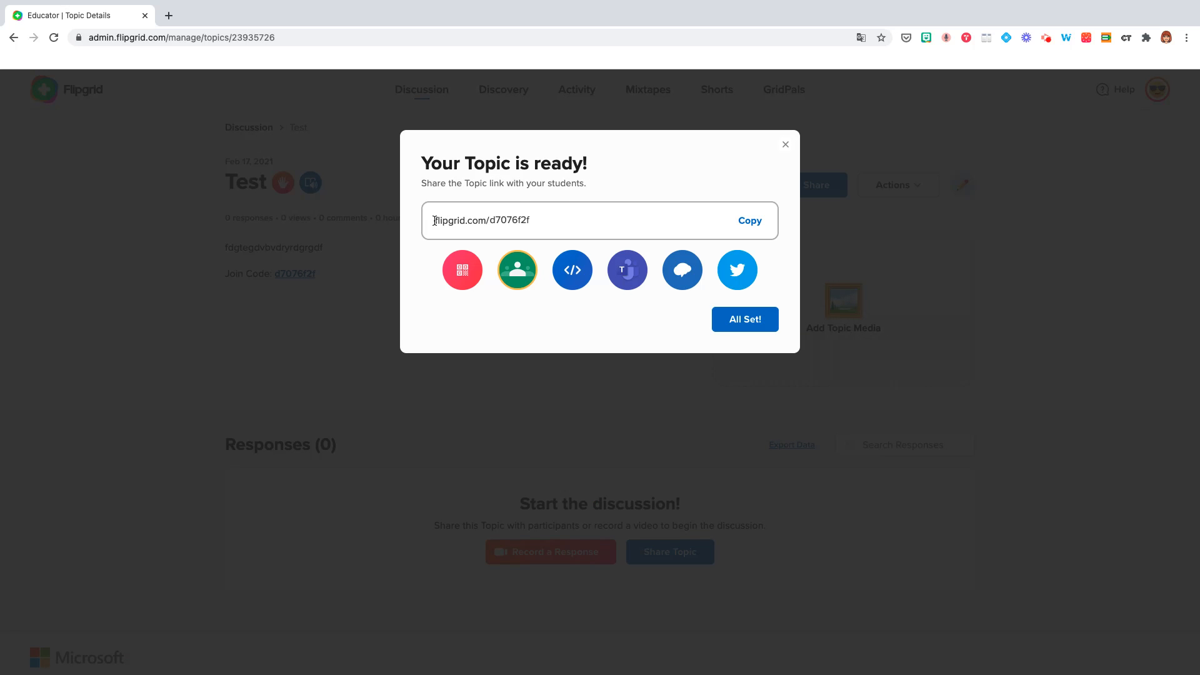
left_click_drag(436, 222, 490, 220)
left_click(751, 221)
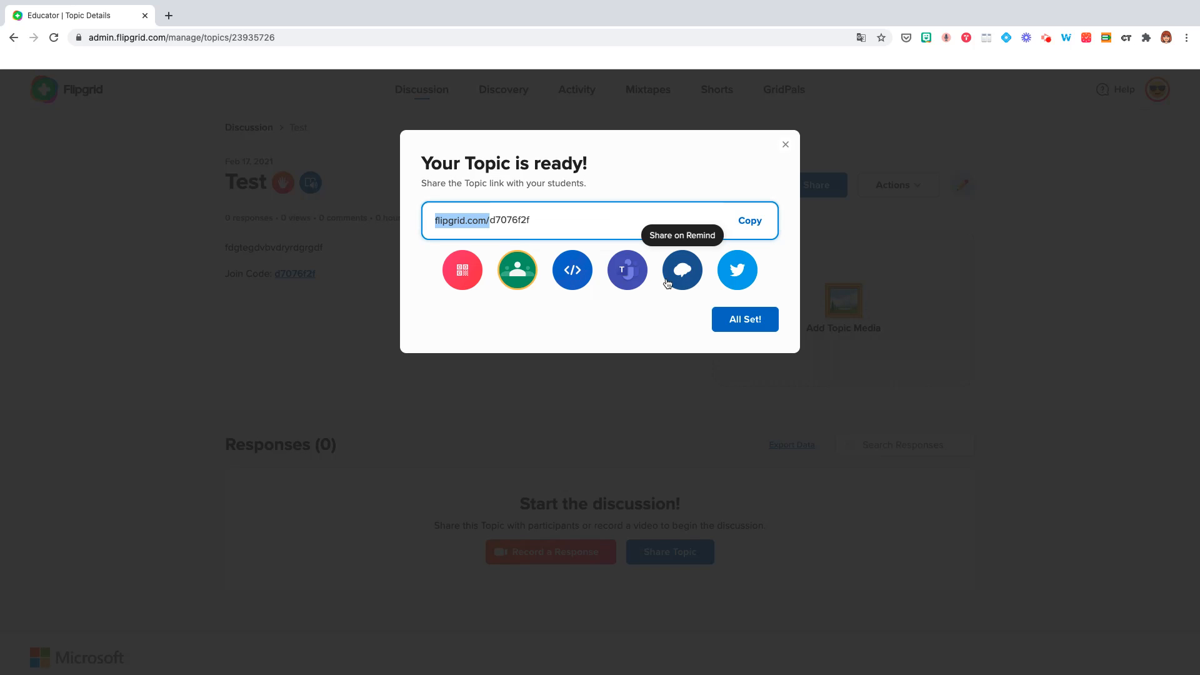
left_click(757, 324)
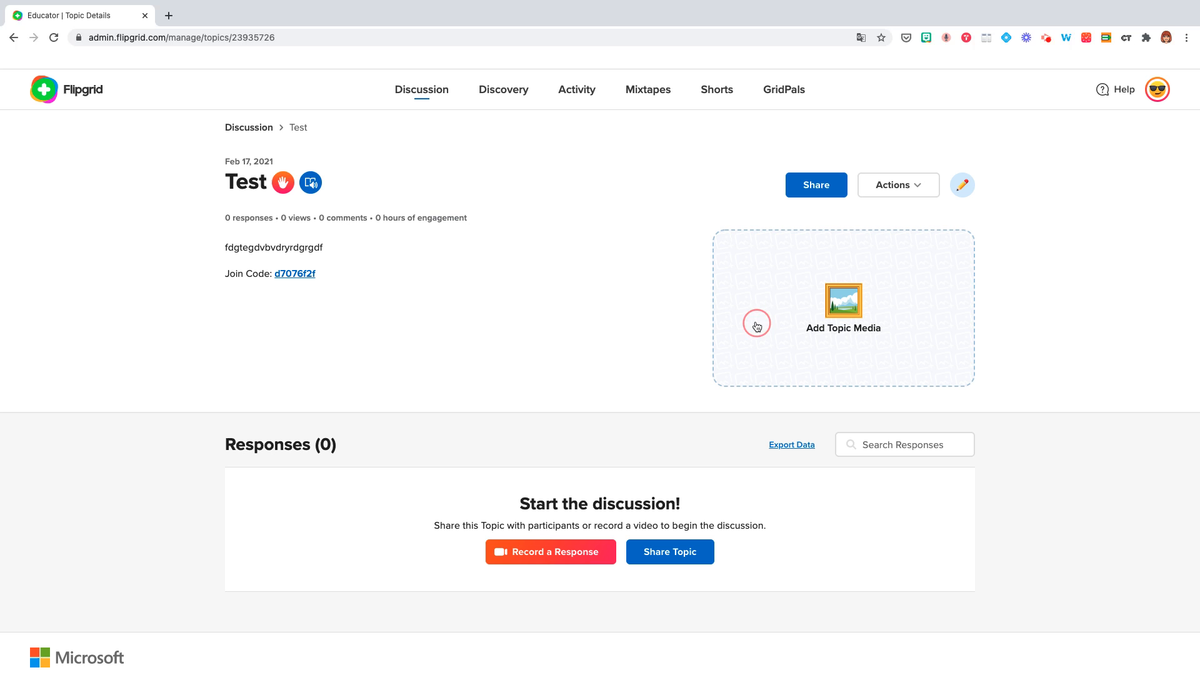